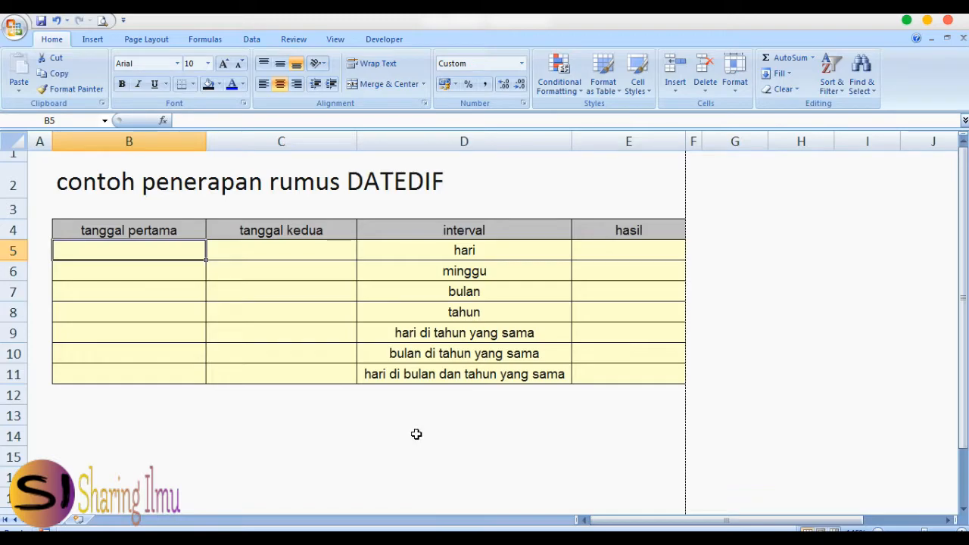
Step: Fill the first-date and second-date cells of the "hari" row, B5 and C5, with 22/8/18 and 20/9/19
type("2")
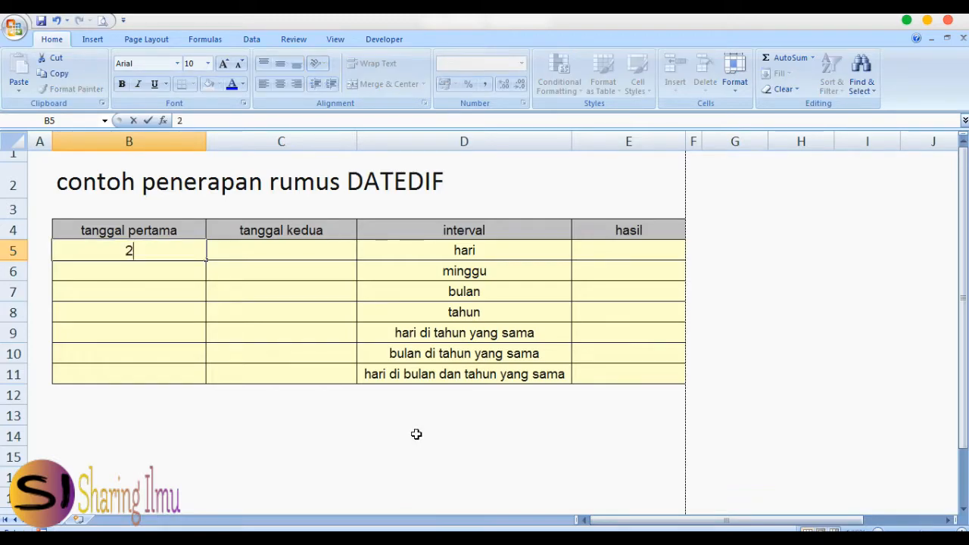
type("2/8/18")
key("Tab")
type("2")
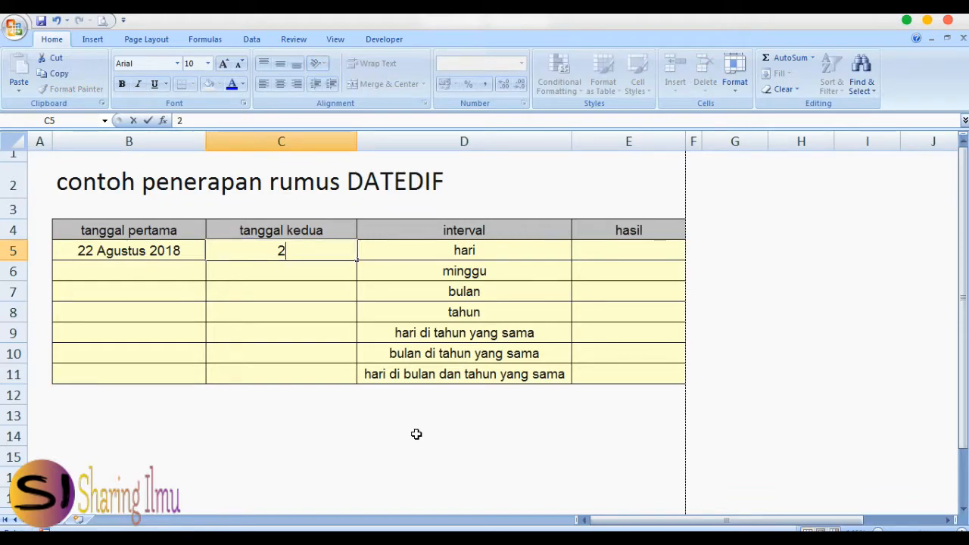
type("0/9/")
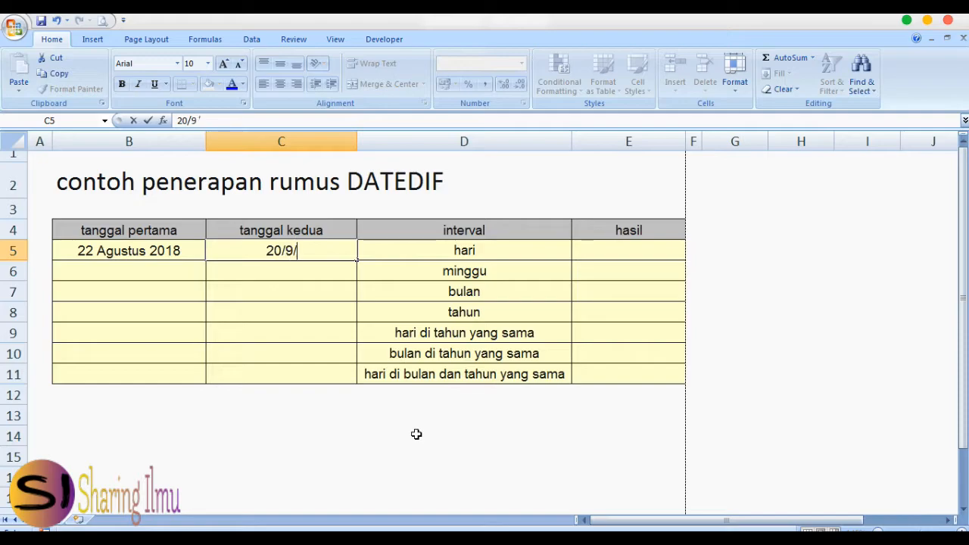
type("19")
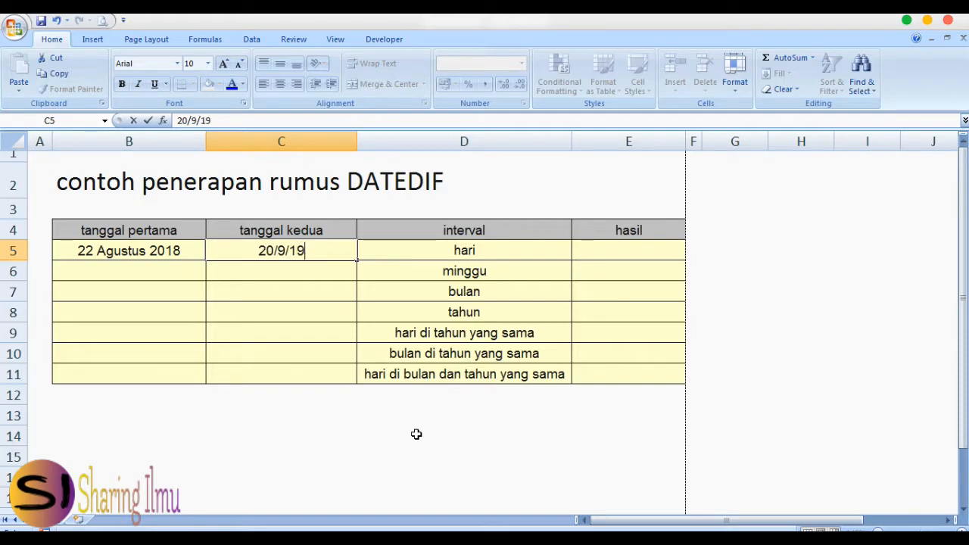
key("Return")
Step: Enter the formula =DATEDIF(B5;C5;"D") in E5 to calculate the number of days between the two dates
key("Up")
key("Right")
key("Right")
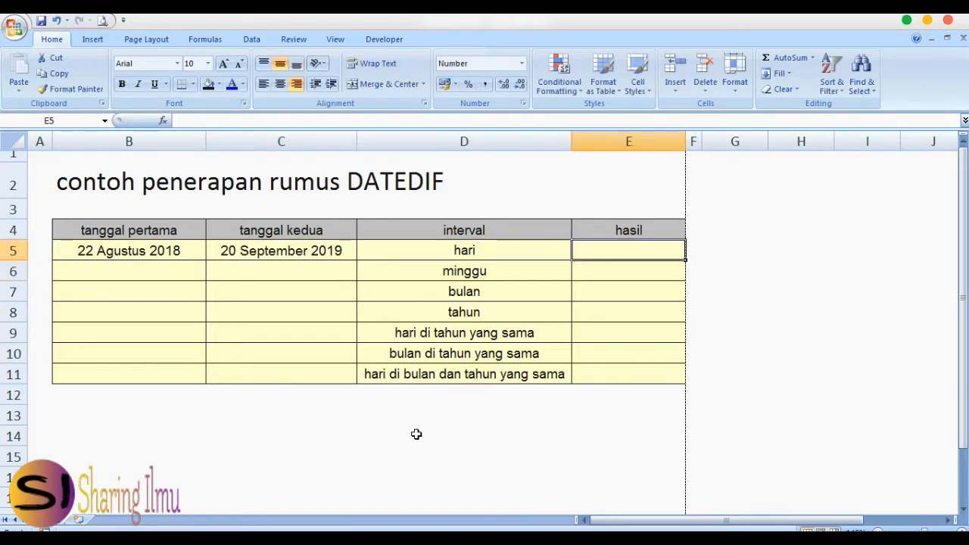
key("Left")
key("Right")
type("=")
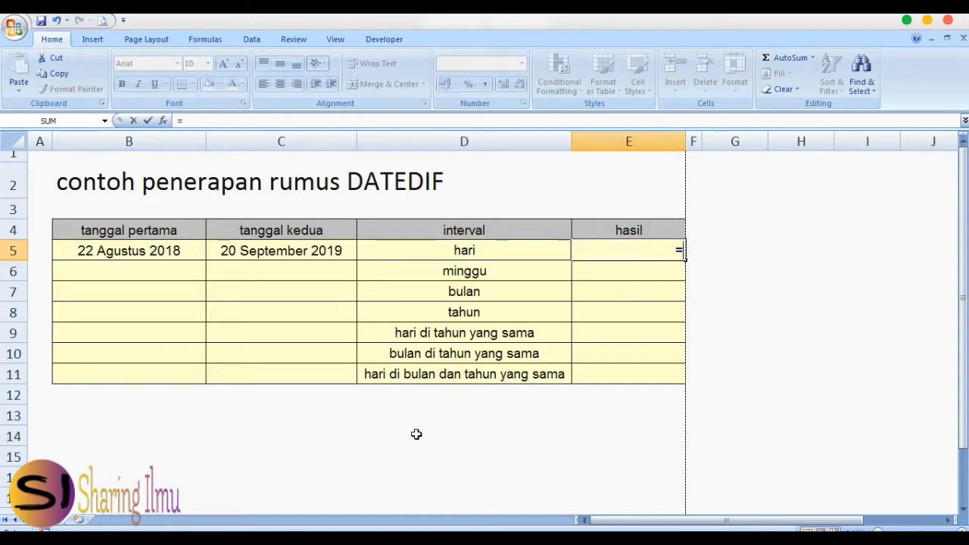
type("DATEDIF")
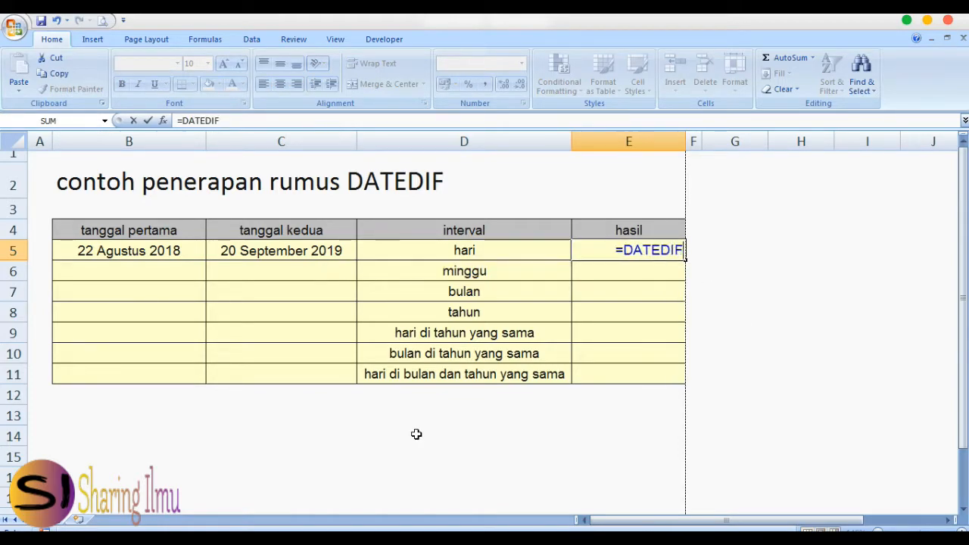
type("(")
key("Left")
key("Left")
key("Left")
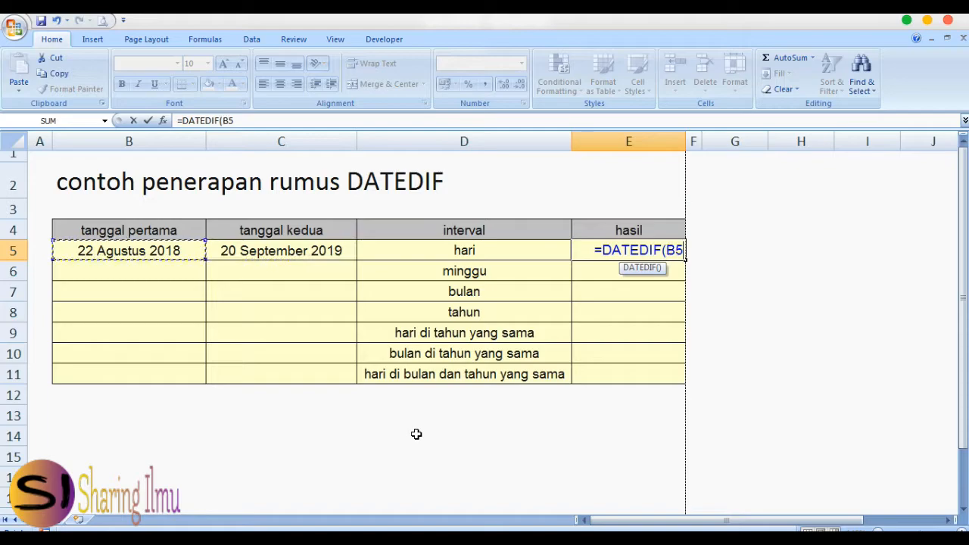
type(";")
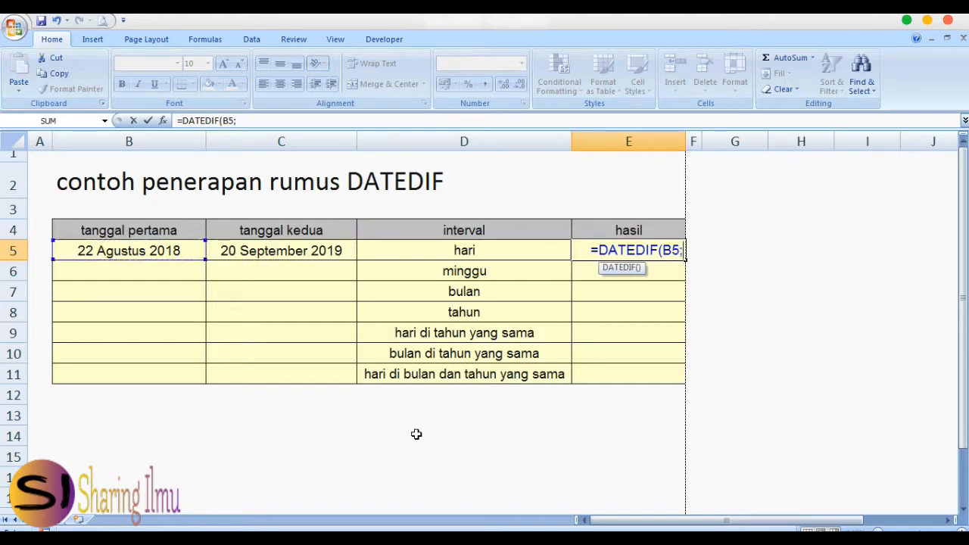
key("Left")
key("Left")
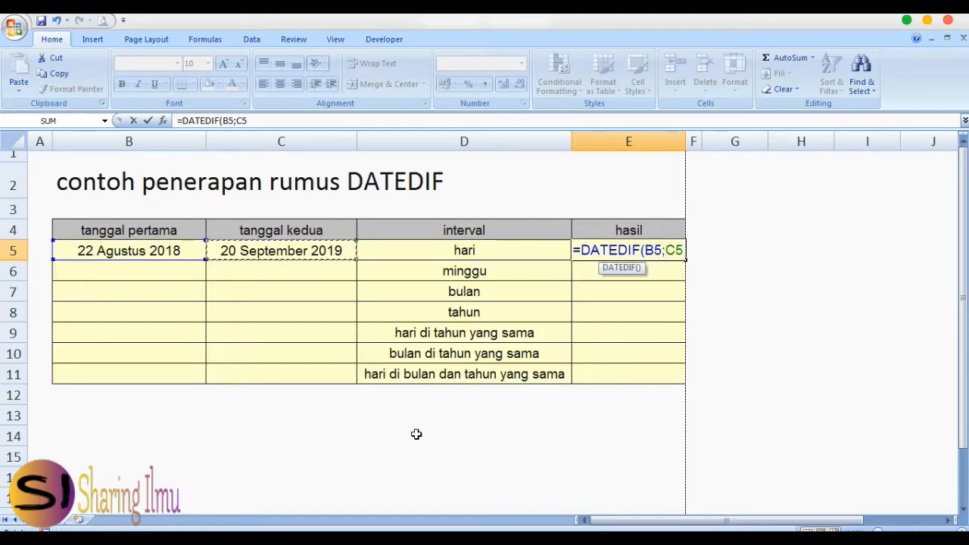
type(";")
type("\"D")
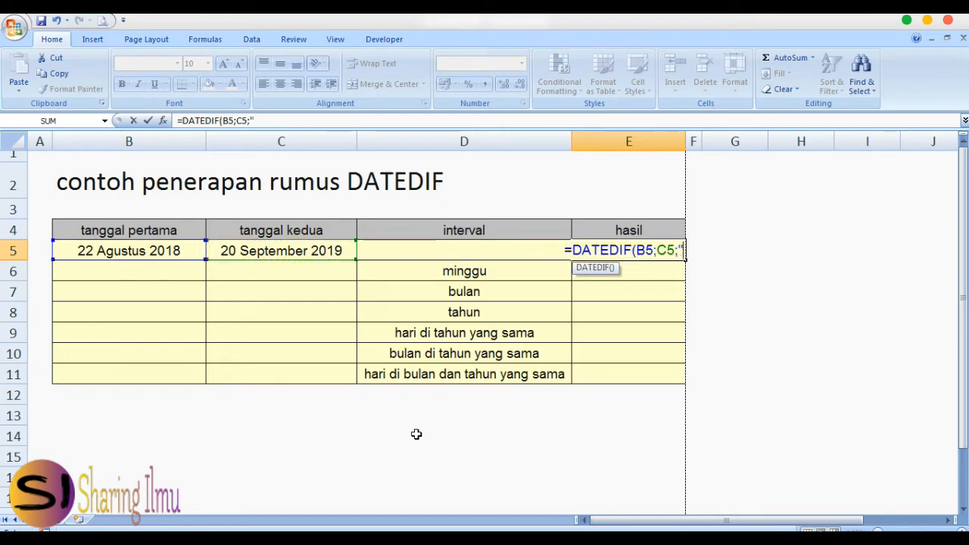
type("\")")
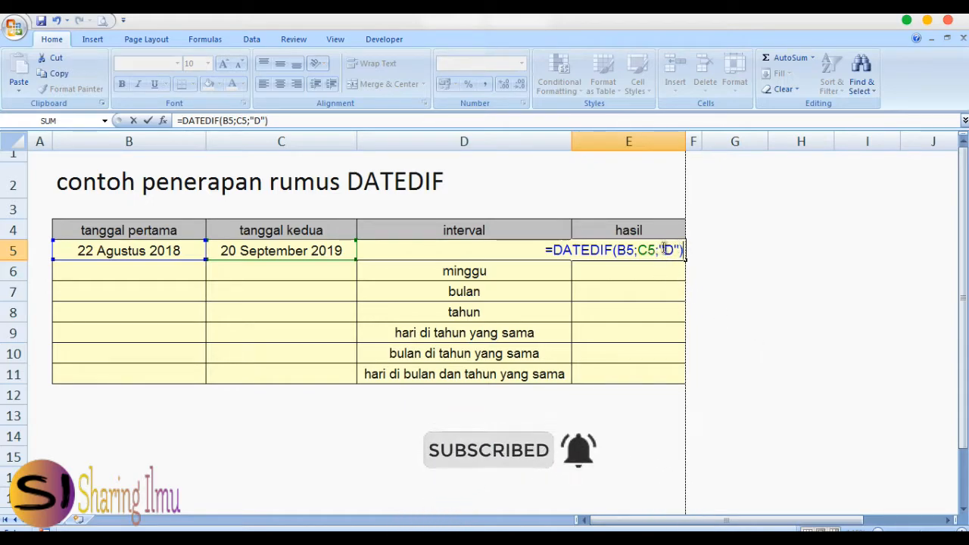
key("Up")
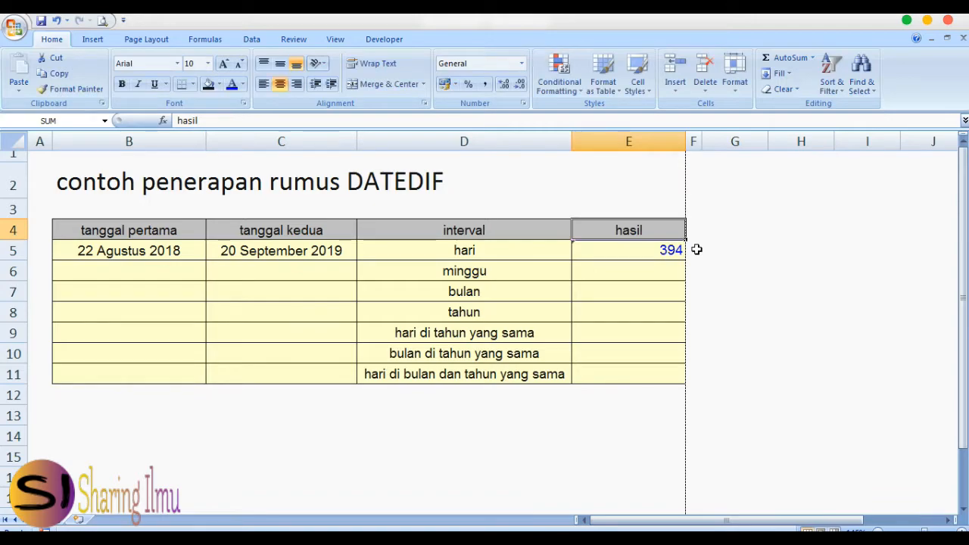
Step: Review the day-count result in E5 against the two dates and the interval in row 5
key("shift+Down")
key("shift+Down")
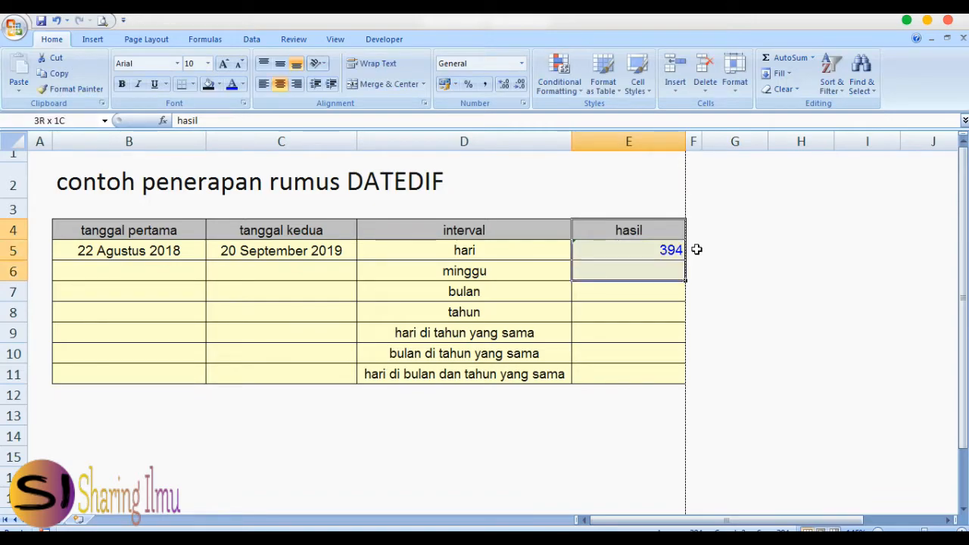
key("Down")
key("Down")
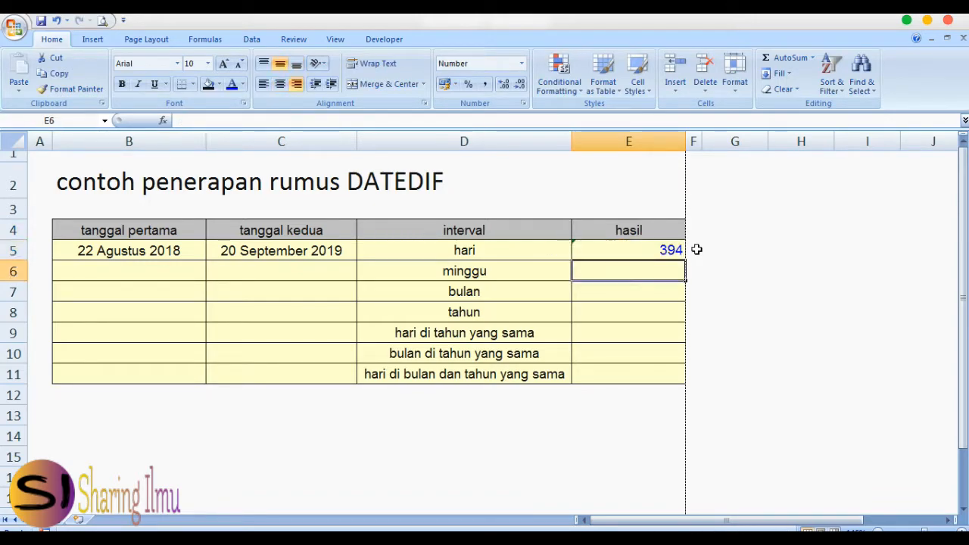
key("Up")
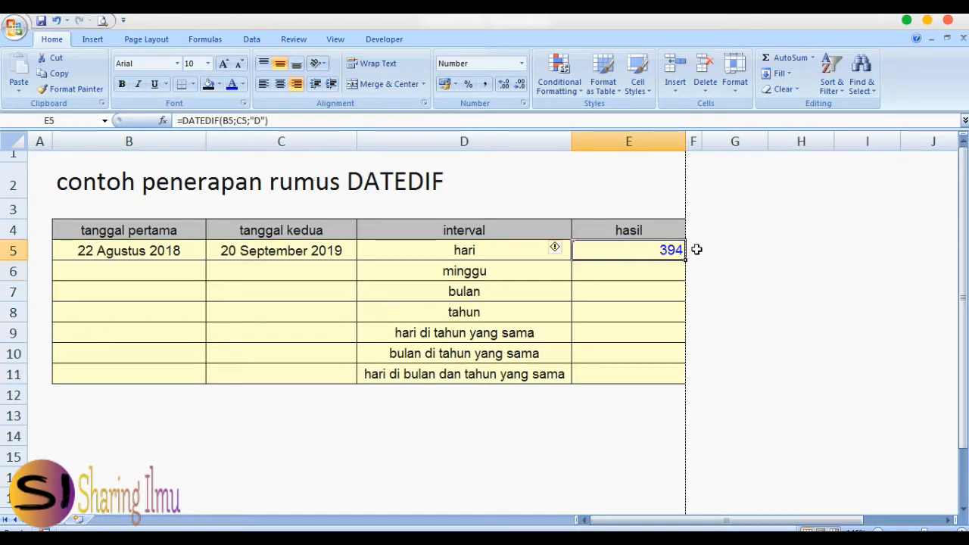
key("Left")
key("Left")
key("Left")
key("Right")
key("Right")
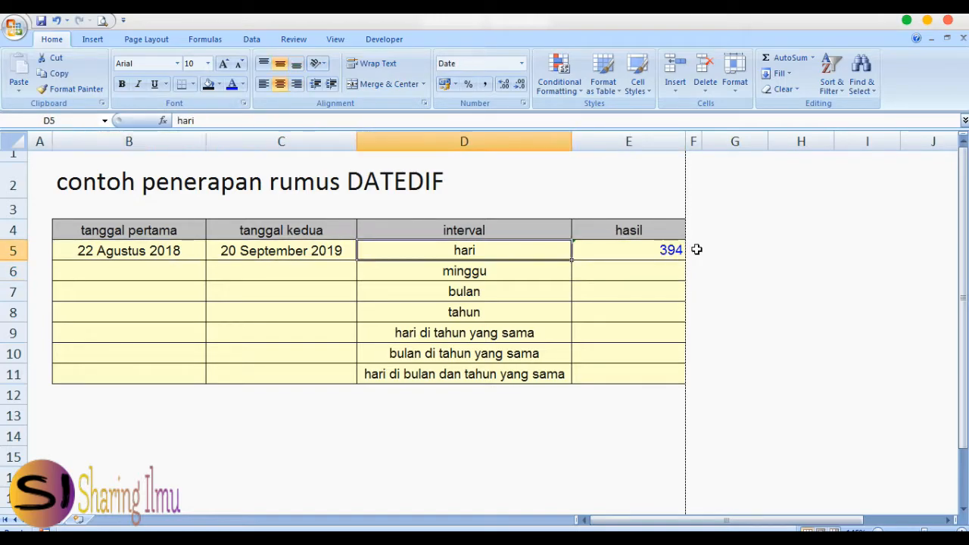
key("Right")
Step: Fill the first-date and second-date cells of the "minggu" row, B6 and C6, with 22/8/18 and 20/9/19
key("Down")
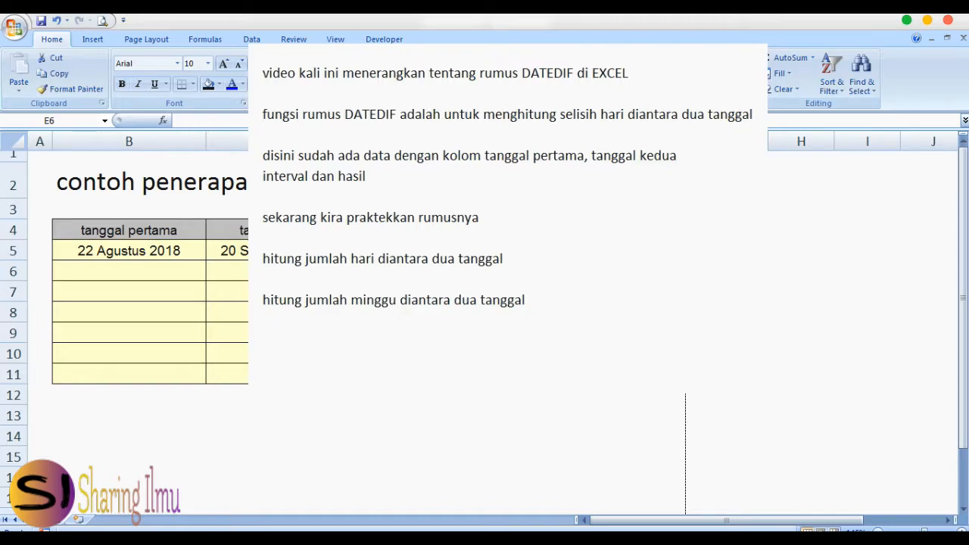
key("Left")
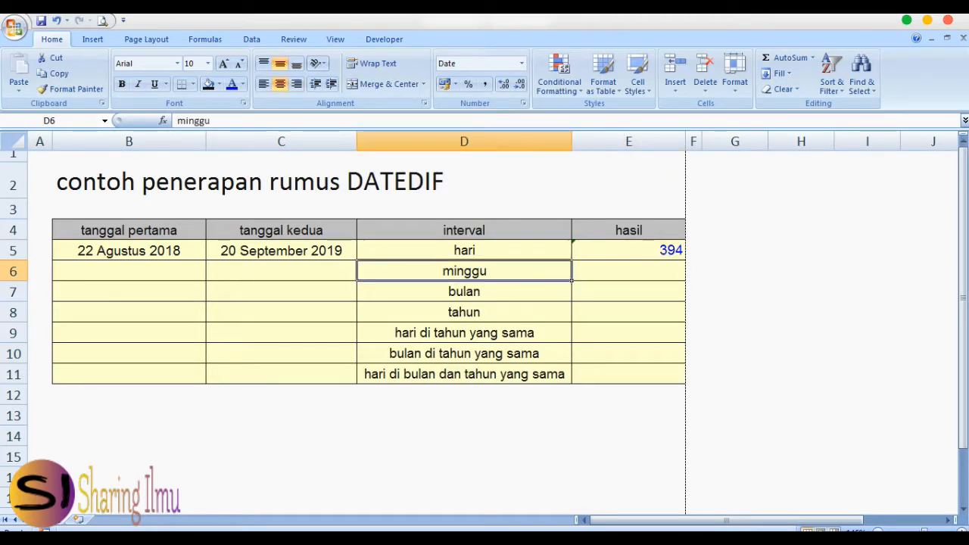
key("Left")
key("Left")
type("22/")
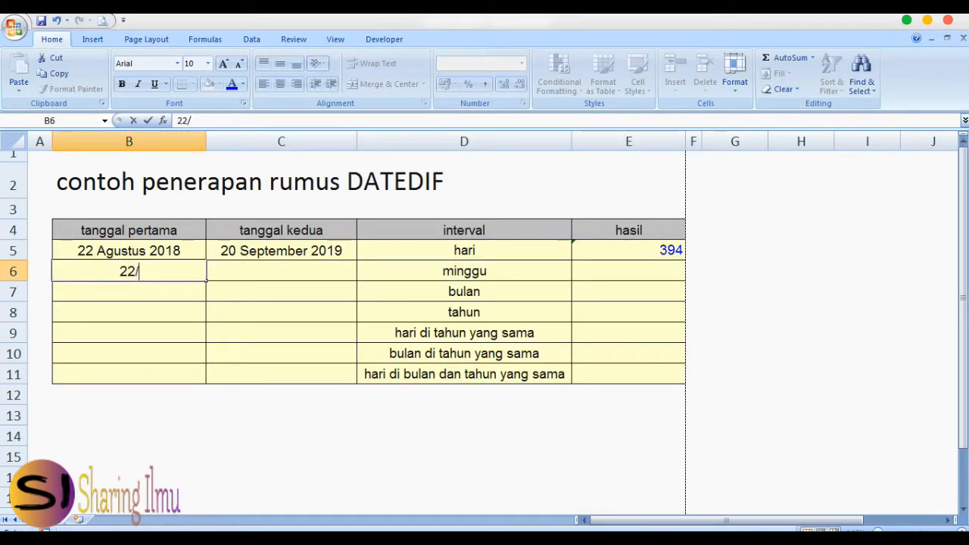
type("8/18")
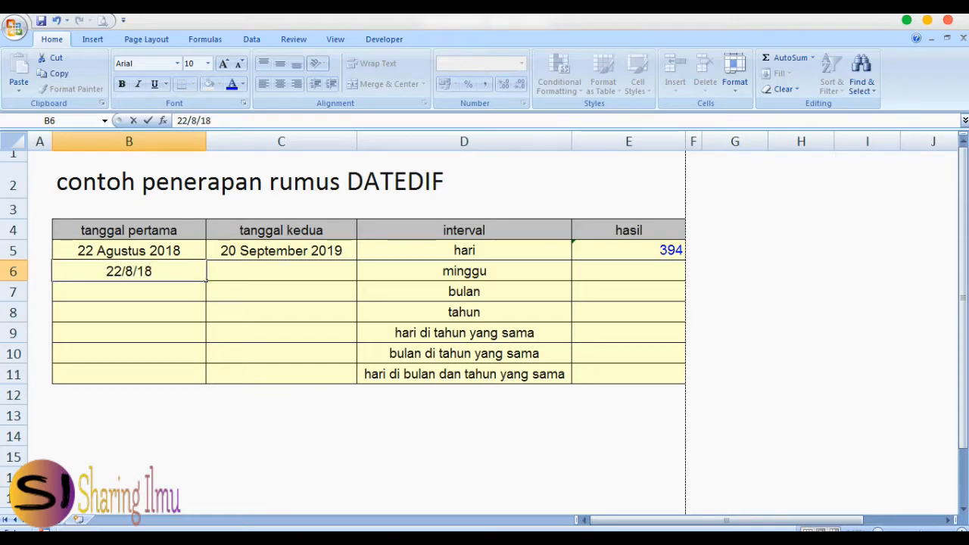
key("Tab")
type("20/9/19")
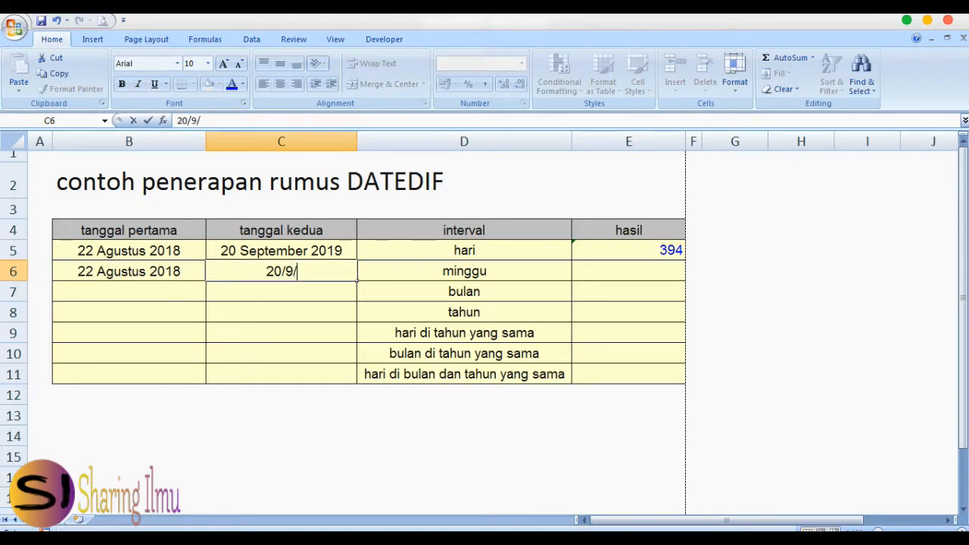
key("Return")
Step: Enter the formula =DATEDIF(B6;C6;"D")/7 in E6 to calculate the number of weeks between the two dates
key("Up")
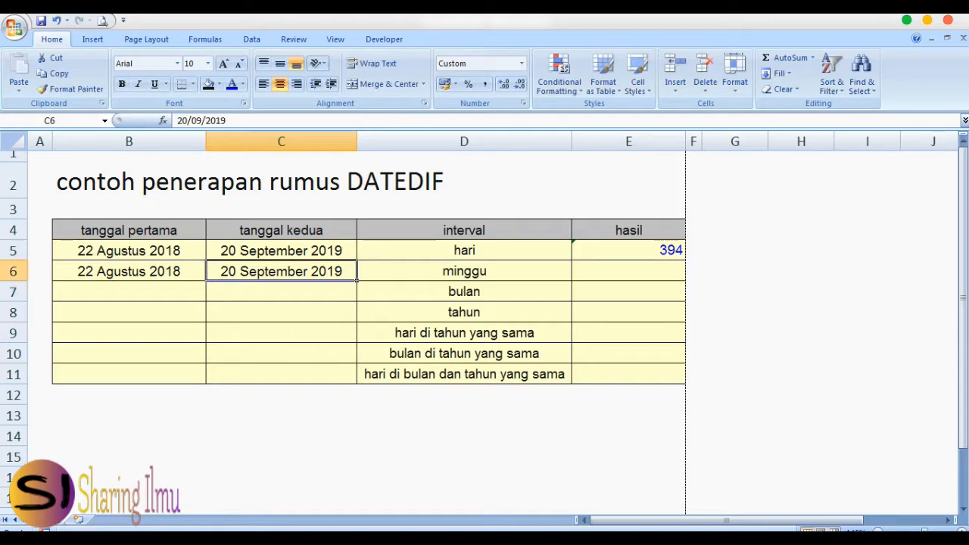
key("Right")
key("Right")
type("=")
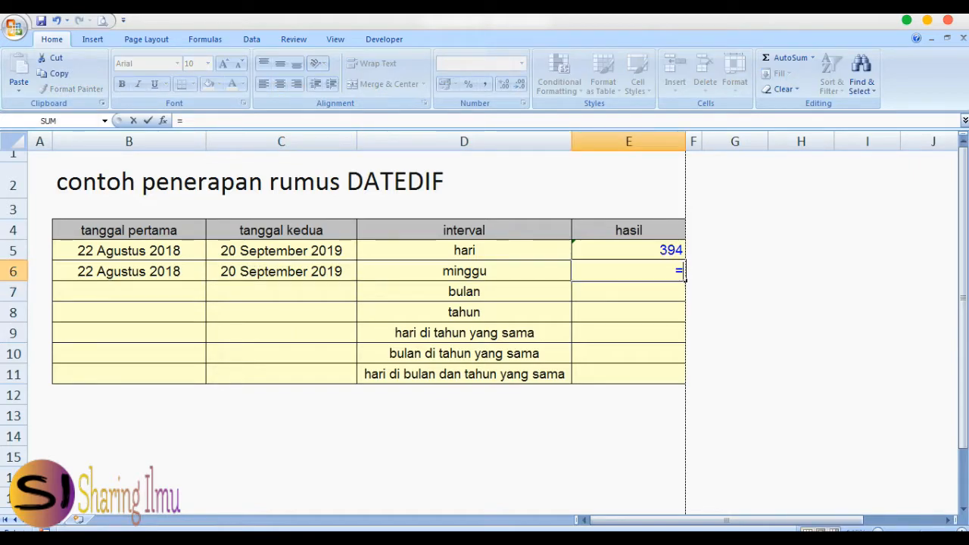
type("DATEDIF")
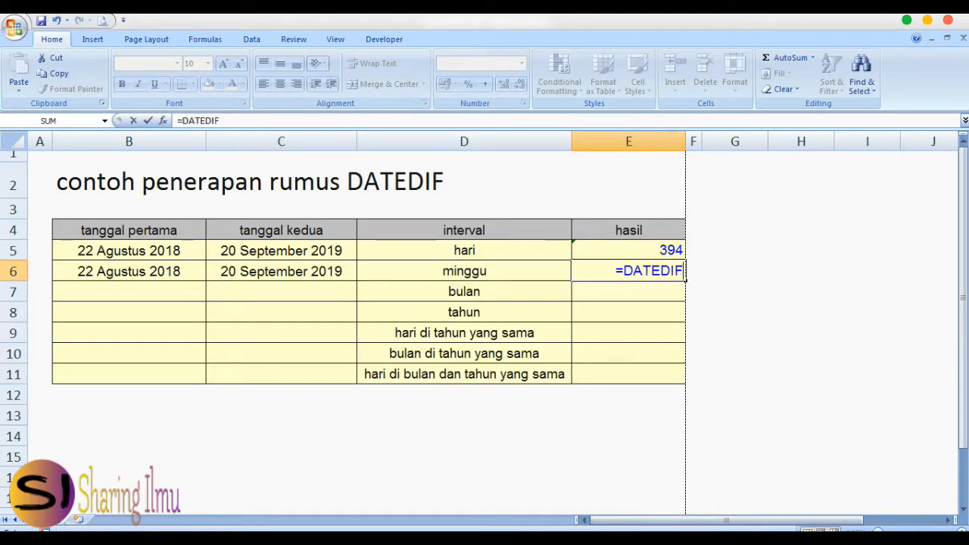
type("(")
key("Left")
key("Left")
key("Left")
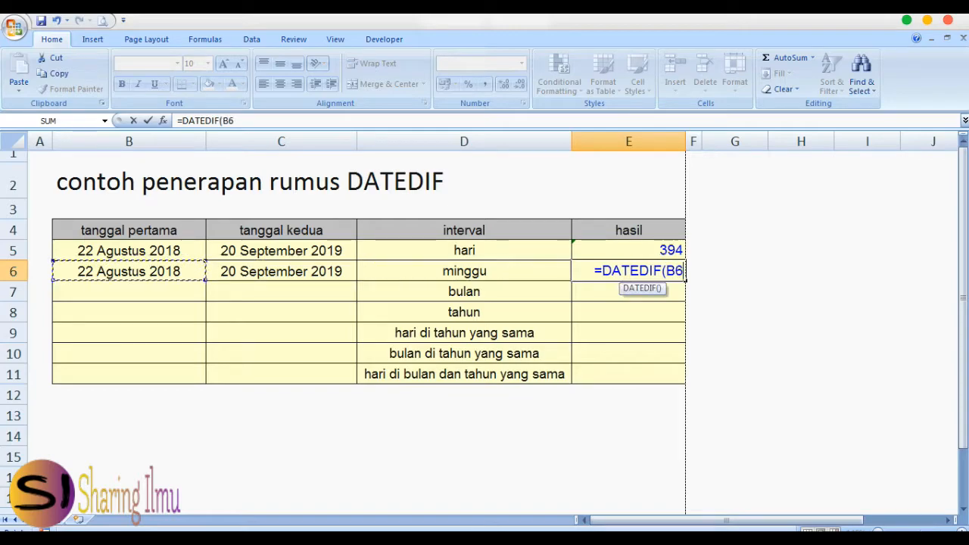
type(";")
key("Left")
key("Left")
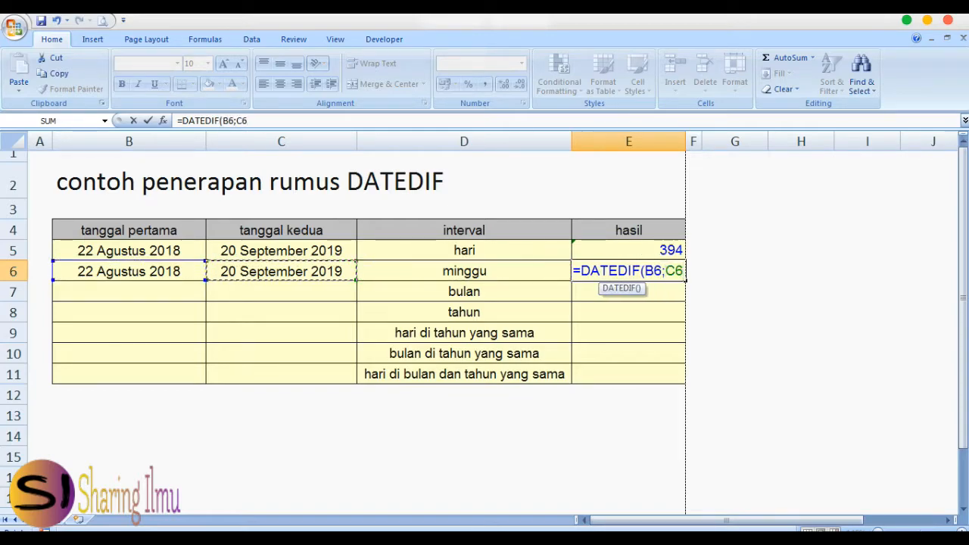
type(";\"D\")")
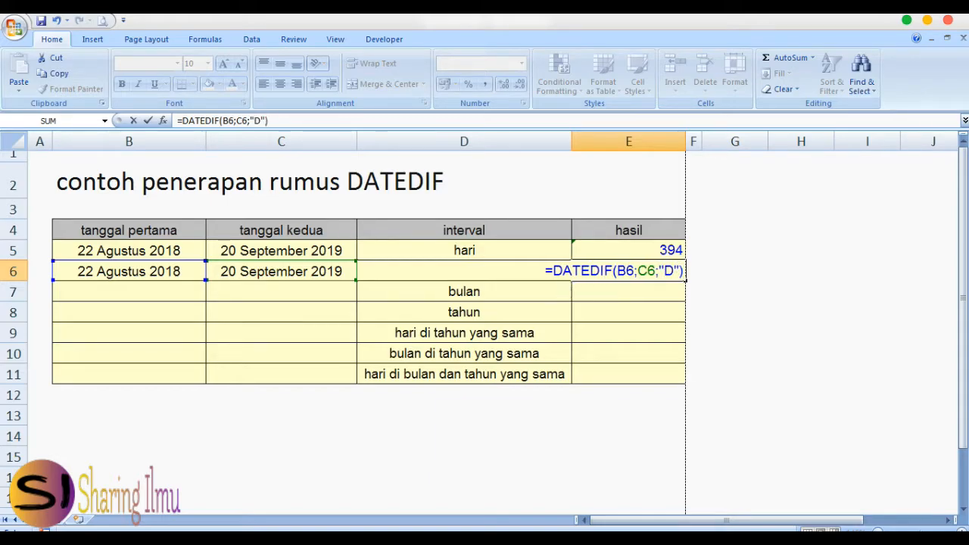
type("/7")
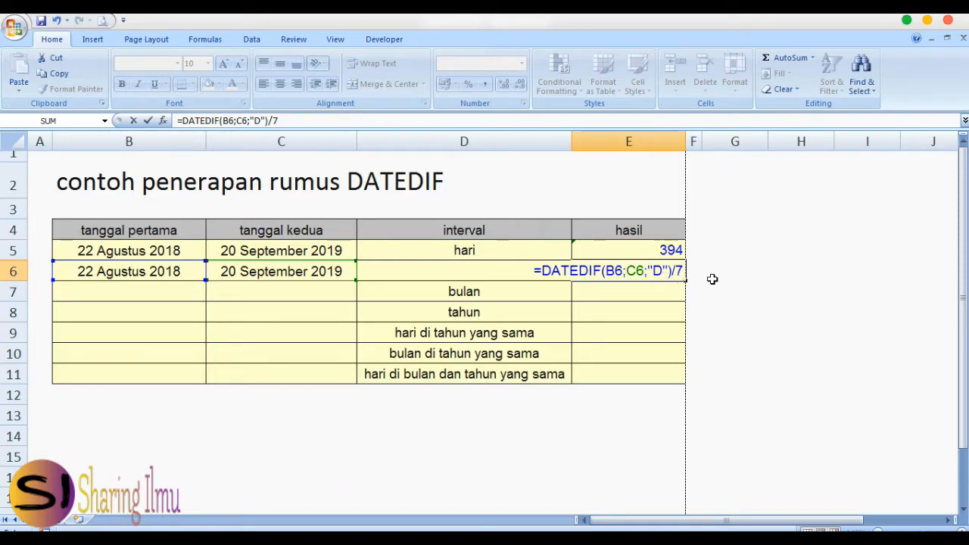
key("Return")
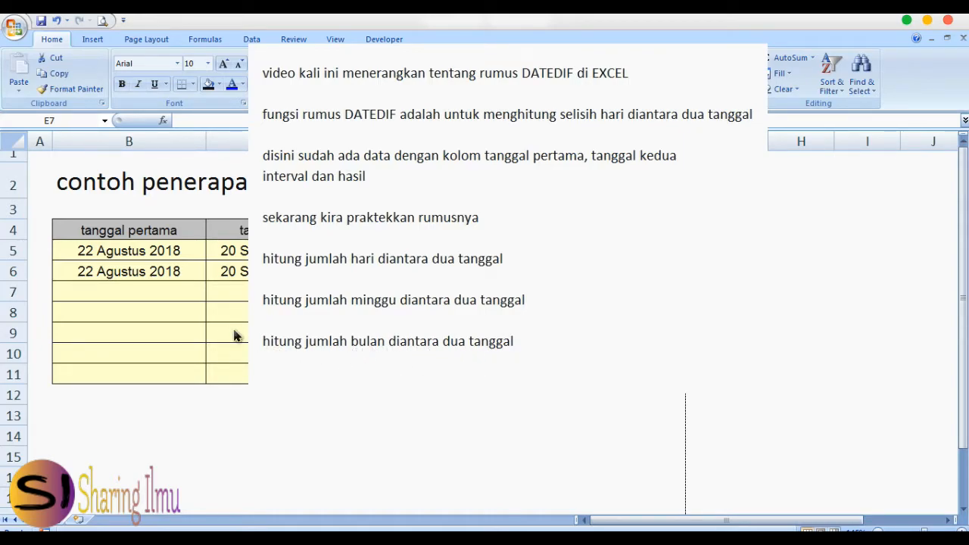
Step: Fill the first-date and second-date cells of the "bulan" row, B7 and C7, with 22/8/18 and 20/9/19
key("Left")
key("Left")
key("Left")
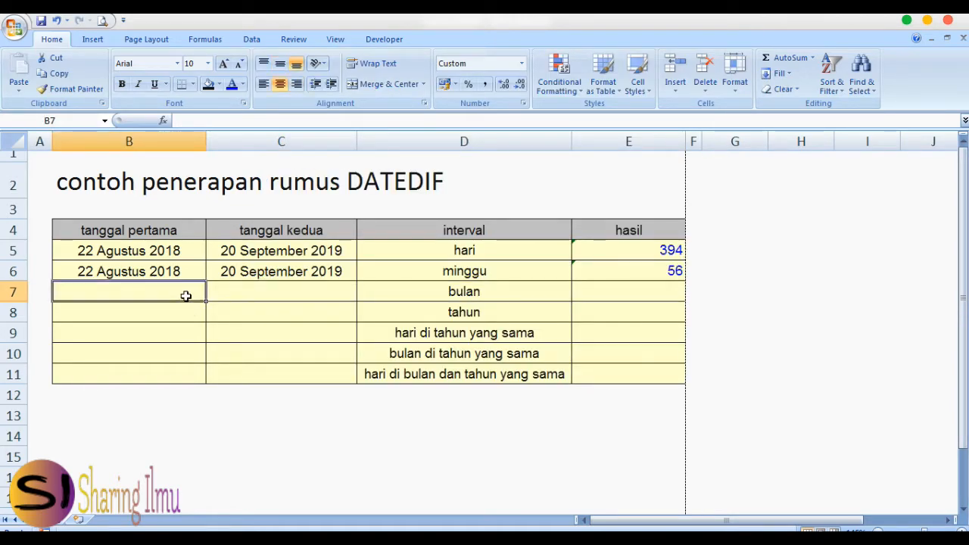
type("2")
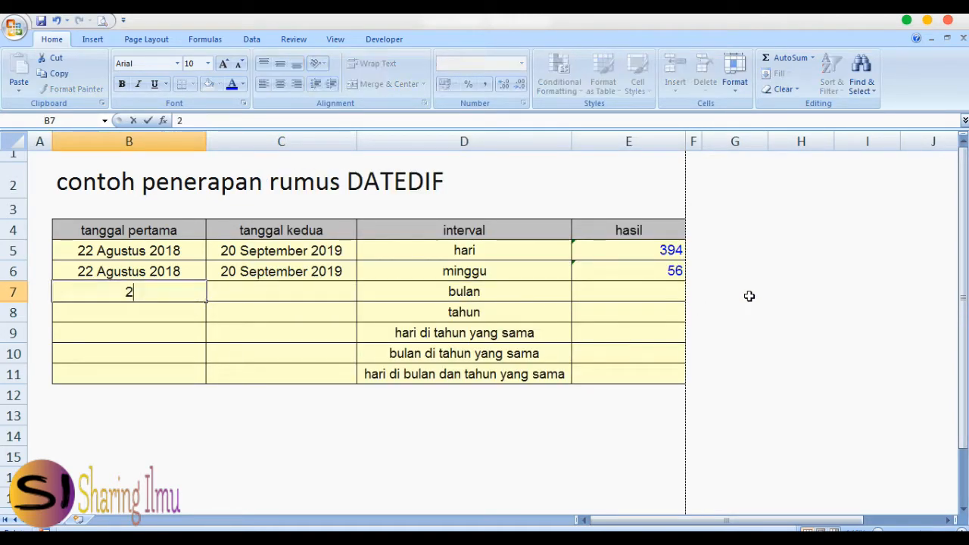
type("2/8/18")
key("Tab")
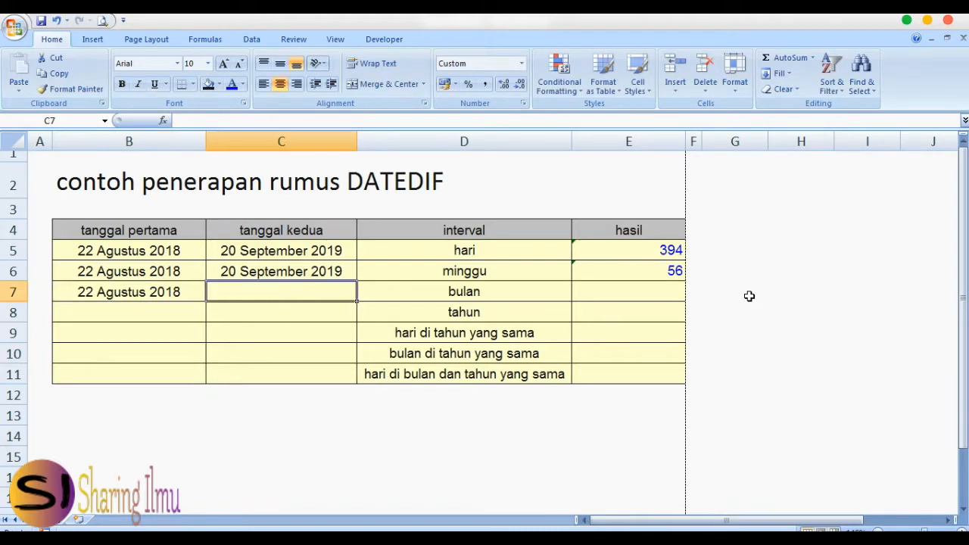
type("20/9/19")
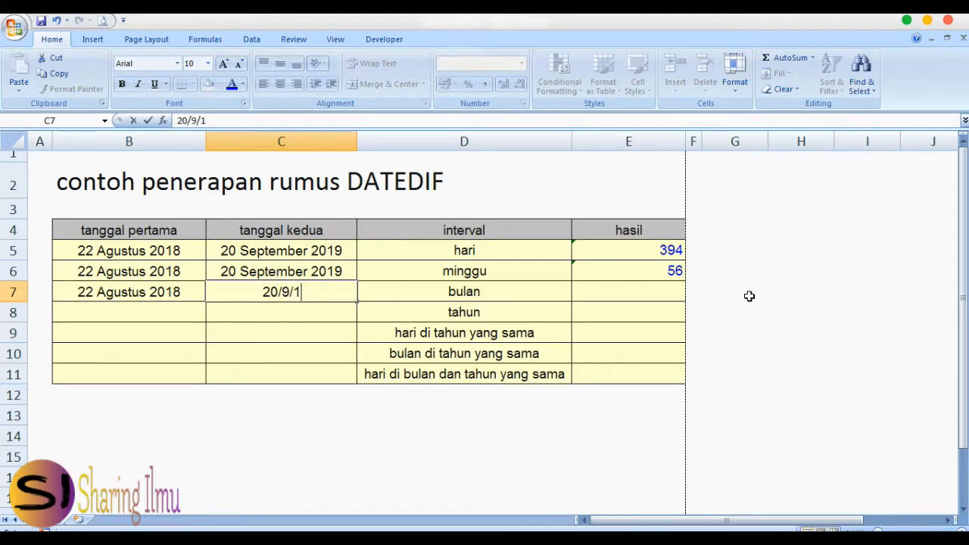
key("Tab")
key("Tab")
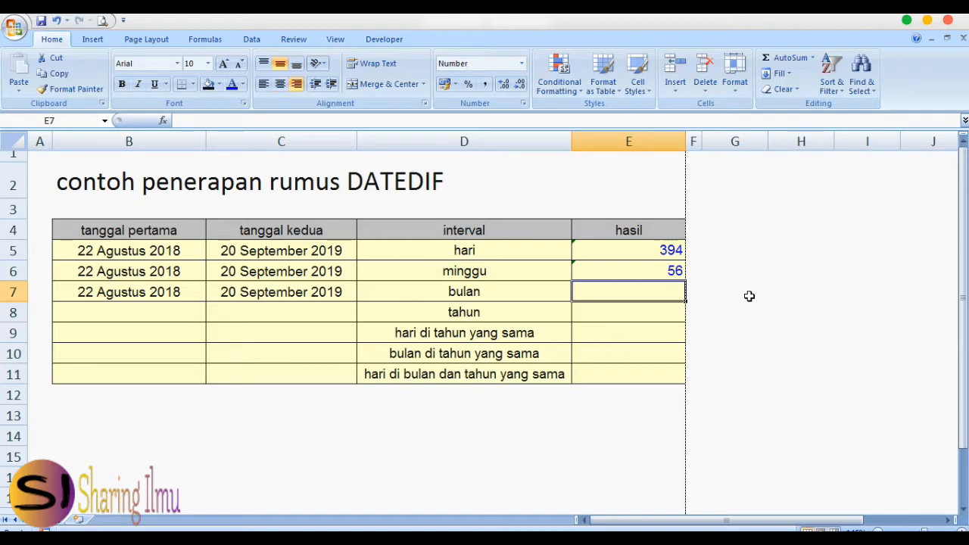
Step: Enter the formula =DATEDIF(B7;C7;"M") in E7 to calculate the number of months between the two dates
type("=DATE")
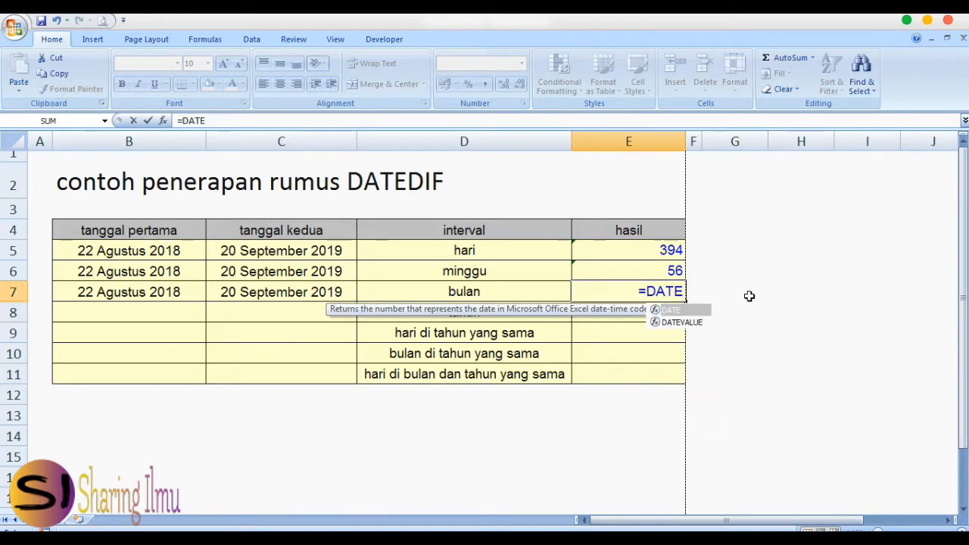
type("DIF(")
key("Left")
key("Left")
key("Left")
type(";")
key("Left")
key("Left")
type(";\"")
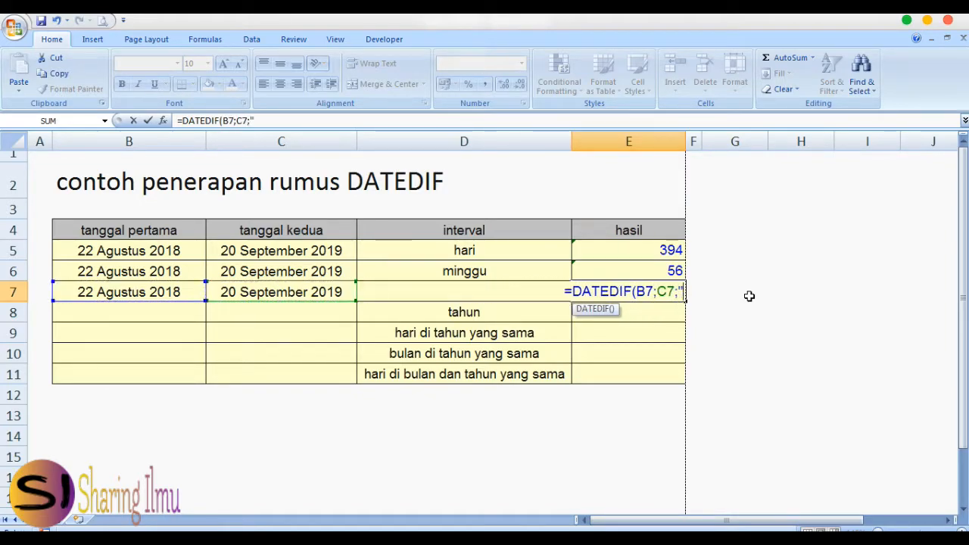
type("M\")")
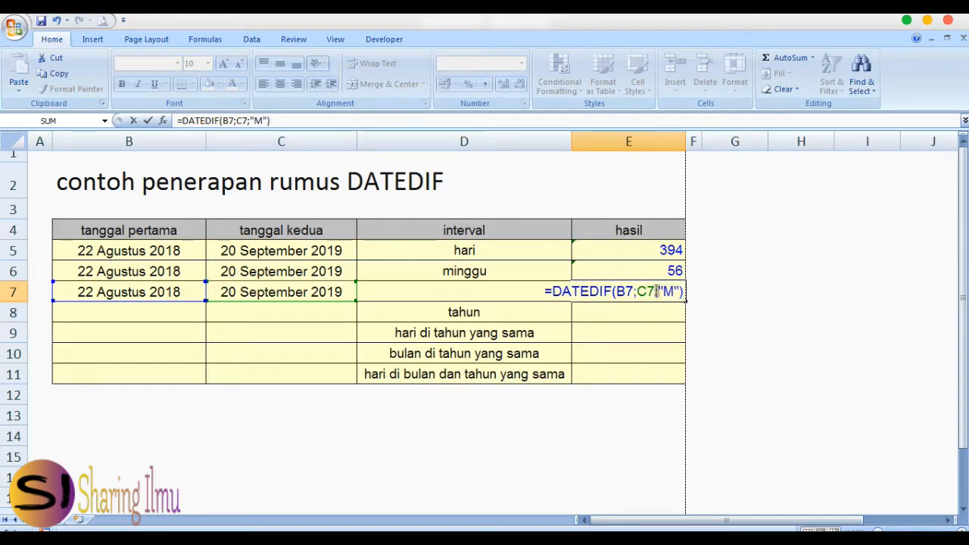
key("Return")
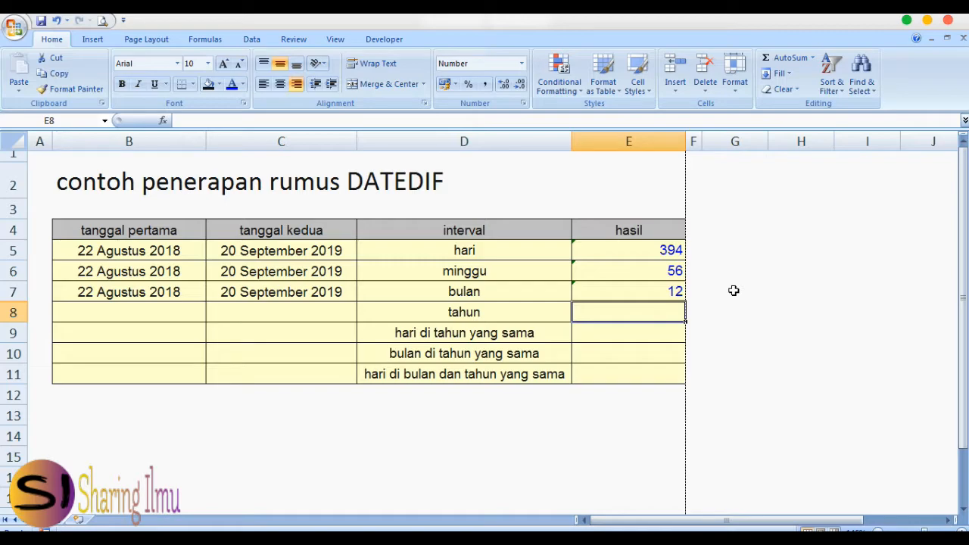
Step: Change the second date of the "bulan" row, C7, to 20/11/2019
key("Up")
key("Left")
key("Left")
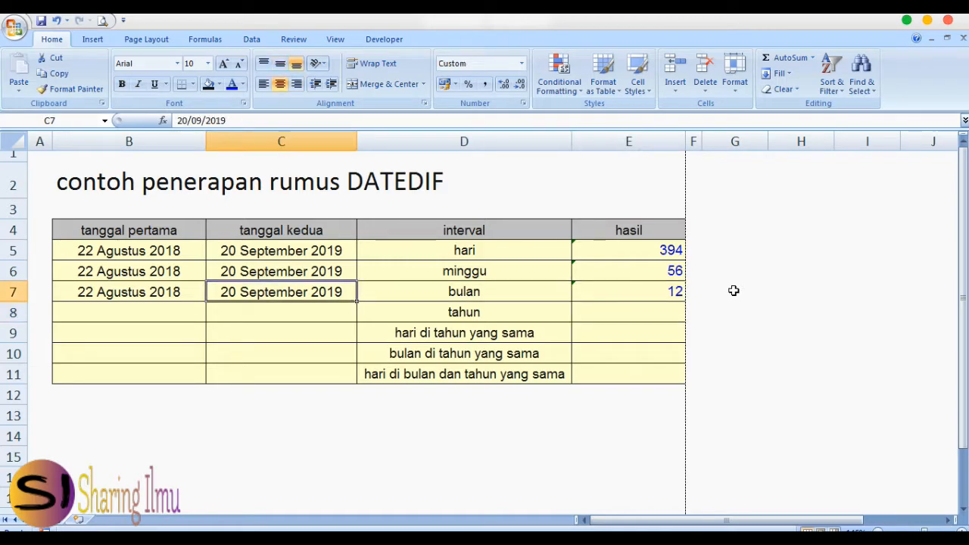
type("20/")
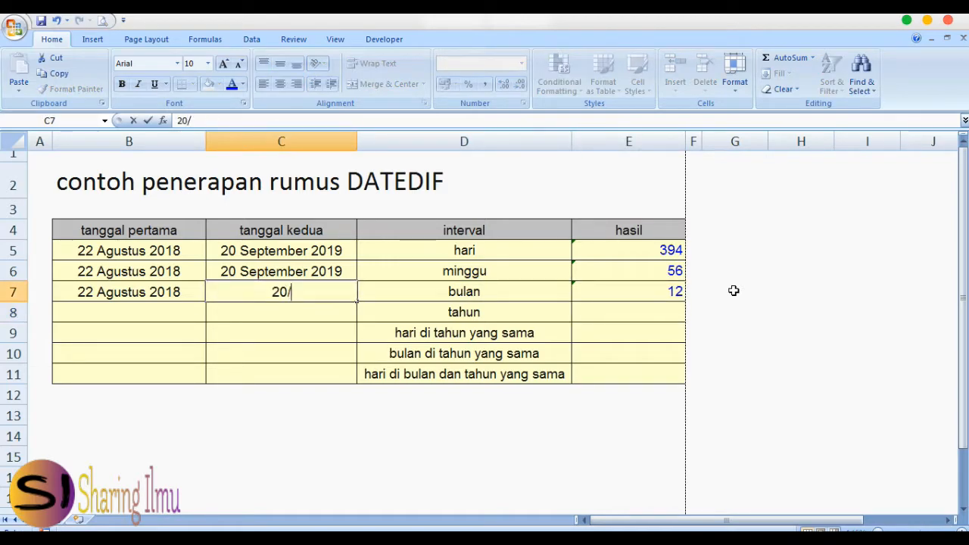
type("11/2019")
key("Return")
Step: Compare the month-count result in E7 with the second date in row 7
key("Up")
key("Right")
key("Right")
key("Left")
key("Left")
key("Right")
key("Right")
Step: Fill the first-date and second-date cells of the "tahun" row, B8 and C8, with 22/8/18 and 20/9/19
key("Down")
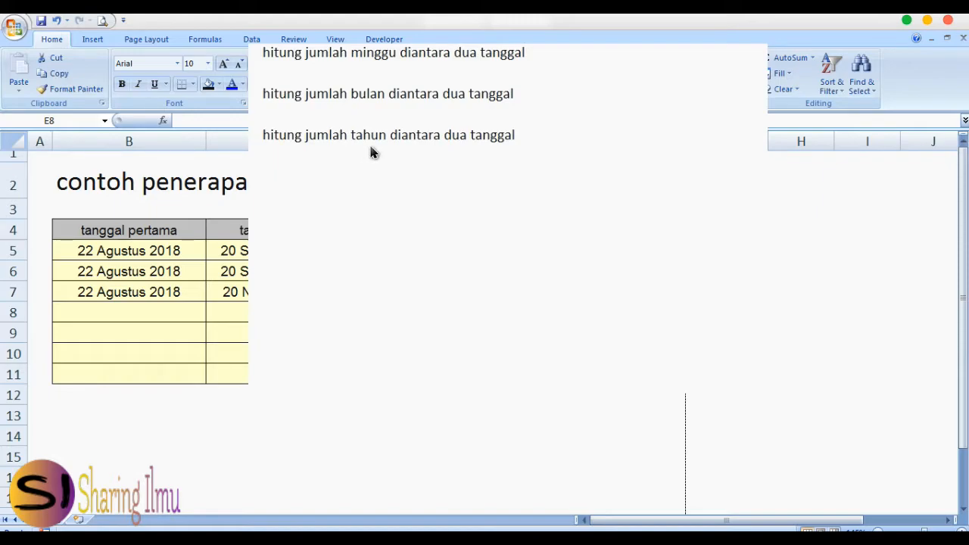
key("Left")
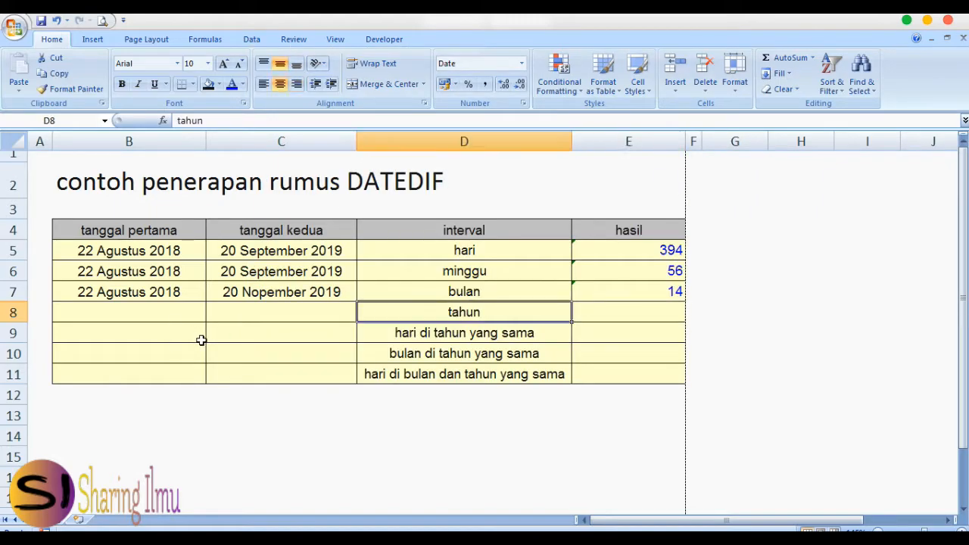
key("Left")
key("Left")
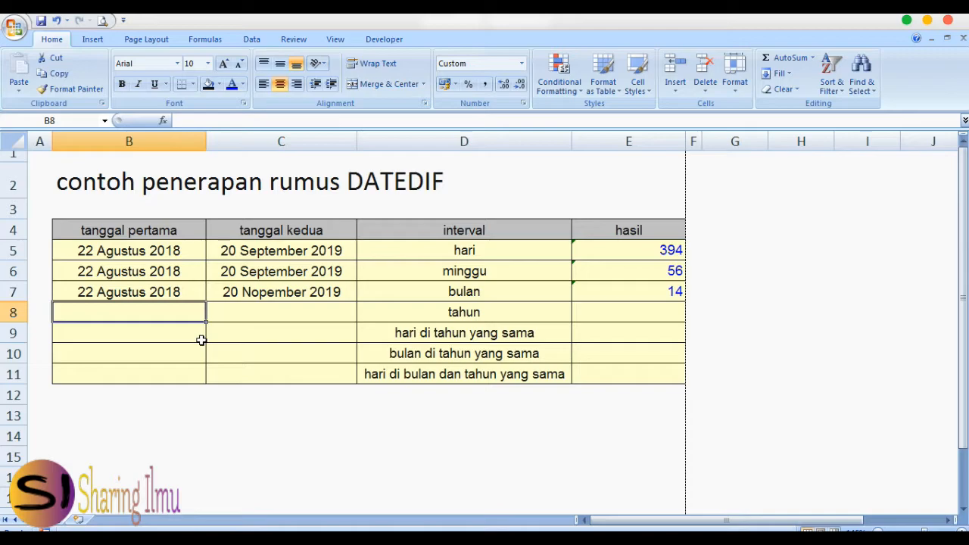
type("22/8/18")
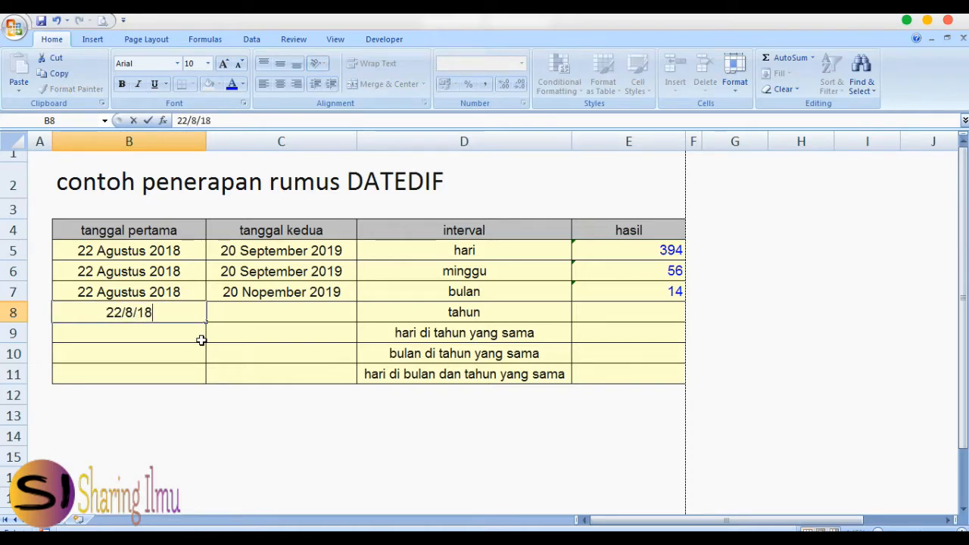
key("Tab")
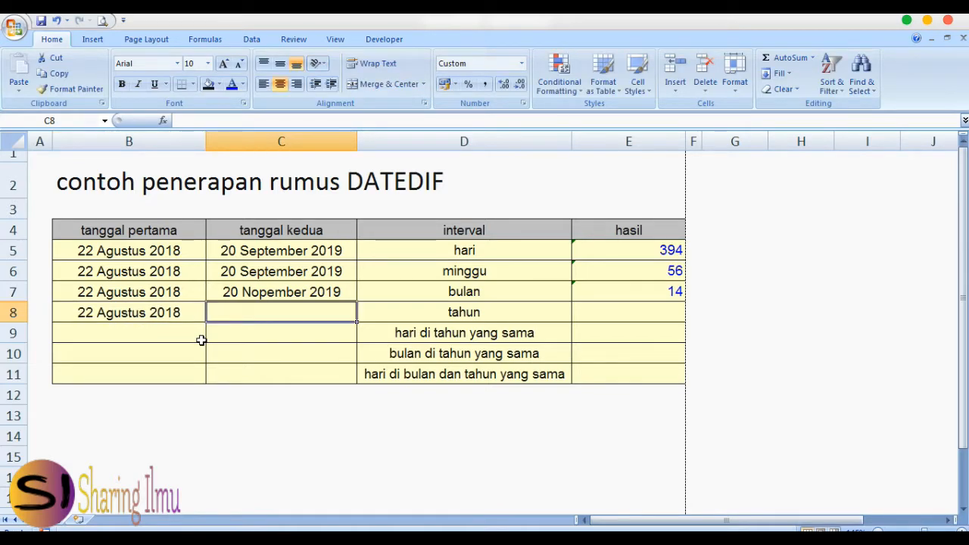
type("20/9/19")
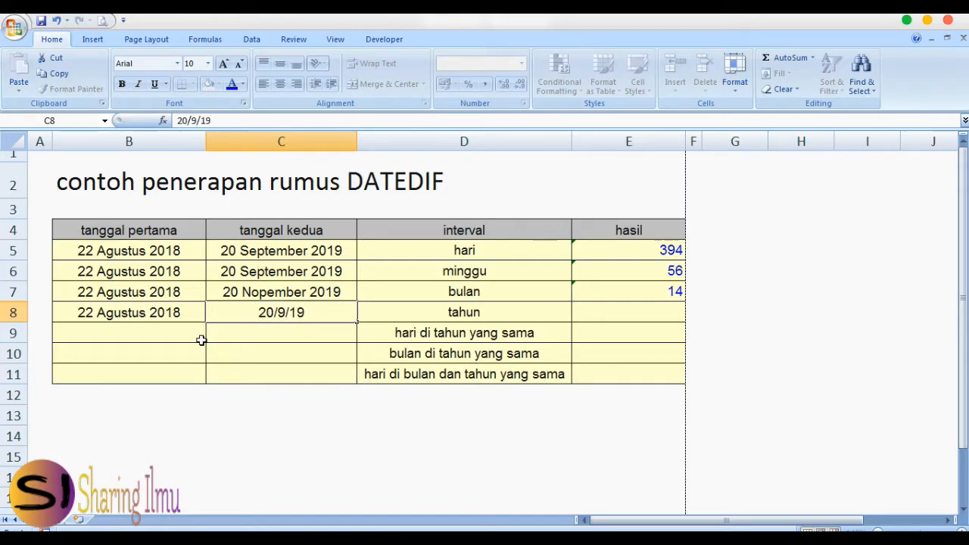
key("Return")
Step: Enter the formula =DATEDIF(B8;C8;"Y") in E8 to calculate the number of years between the two dates
key("Up")
key("Right")
key("Right")
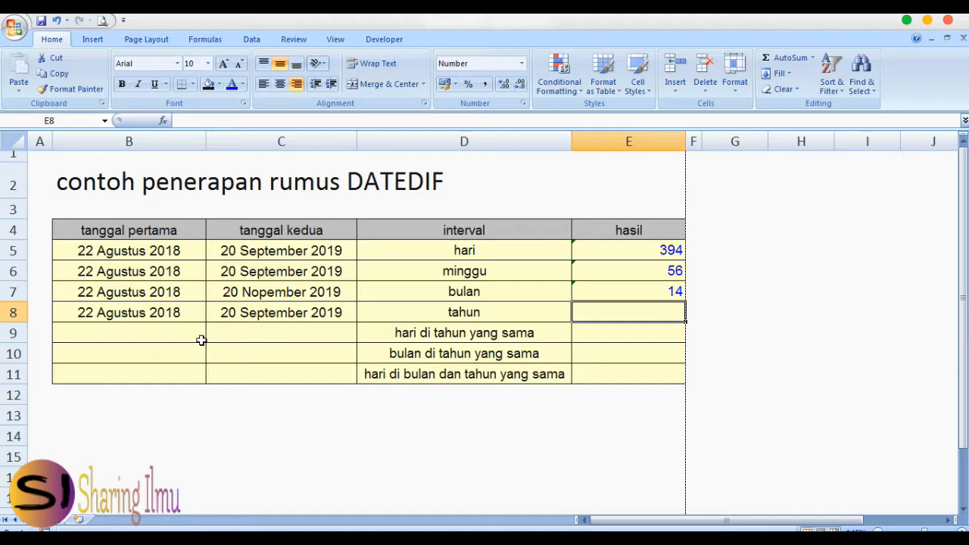
type("=DATEDIF")
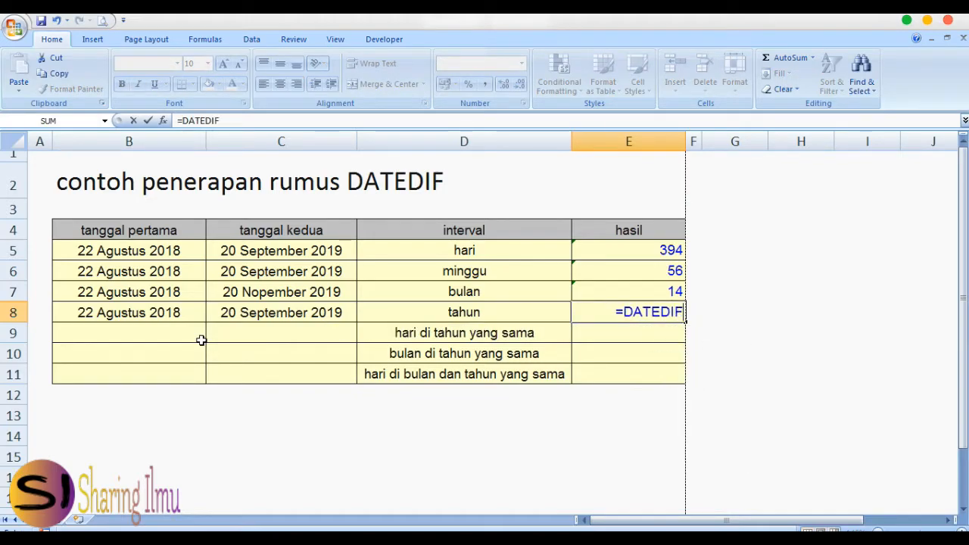
type("(")
key("Left")
key("Left")
key("Left")
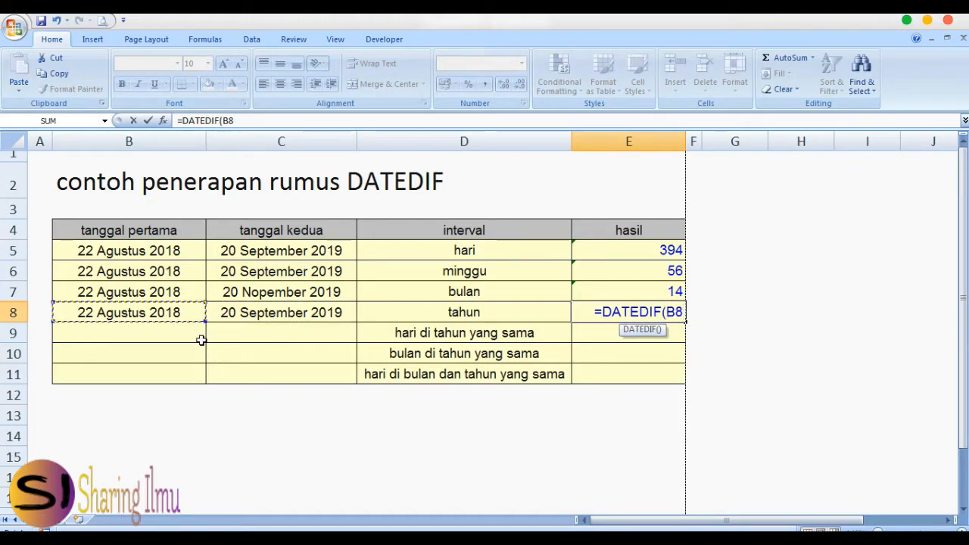
type(";")
key("Left")
key("Left")
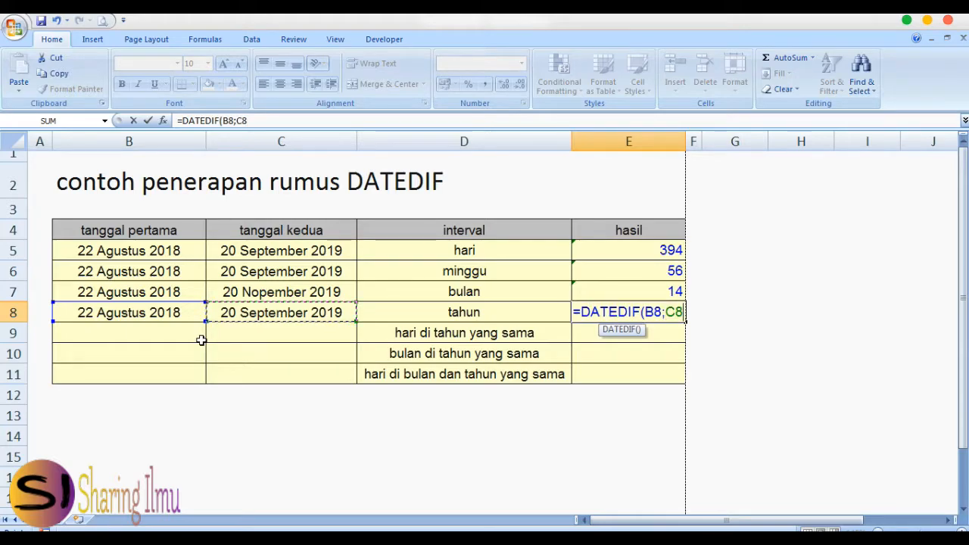
type("\"Y\")")
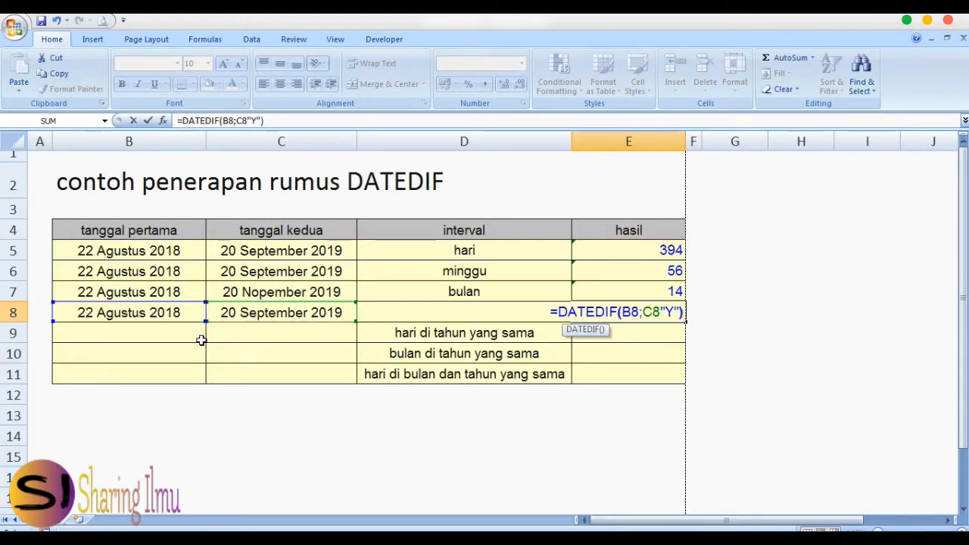
left_click(704, 309)
key("Return")
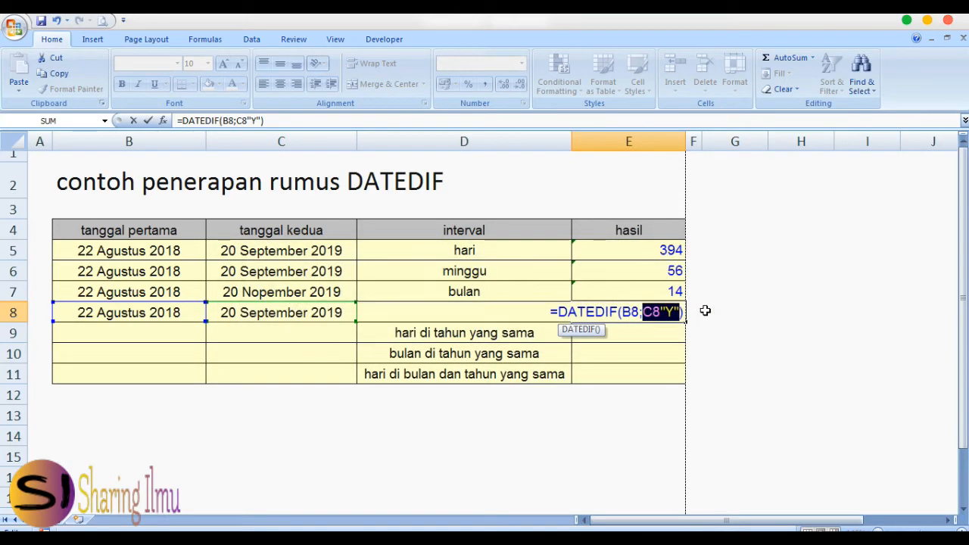
key("Right")
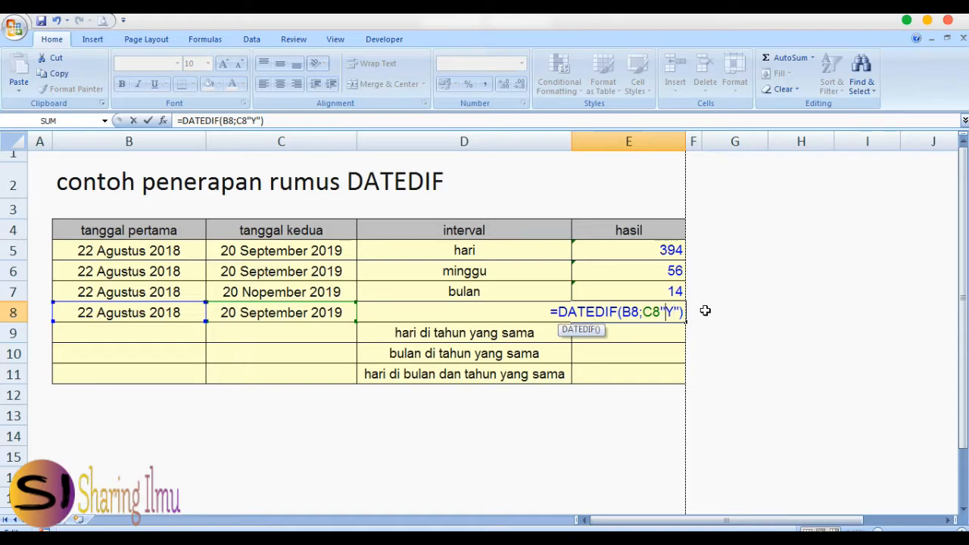
key("Left")
type(";")
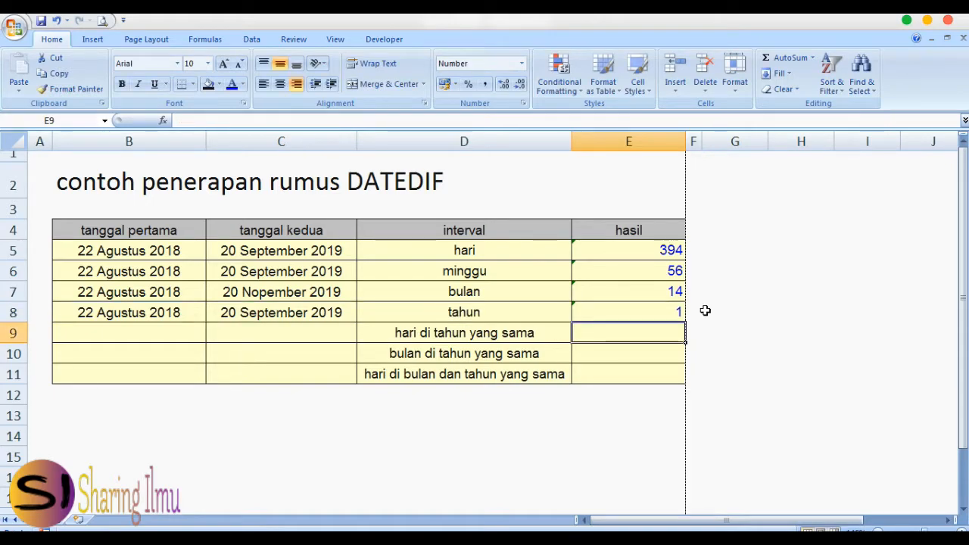
Step: Change the year of the first date in the "tahun" row, B8, to 2010
key("Up")
key("Left")
key("Left")
key("Left")
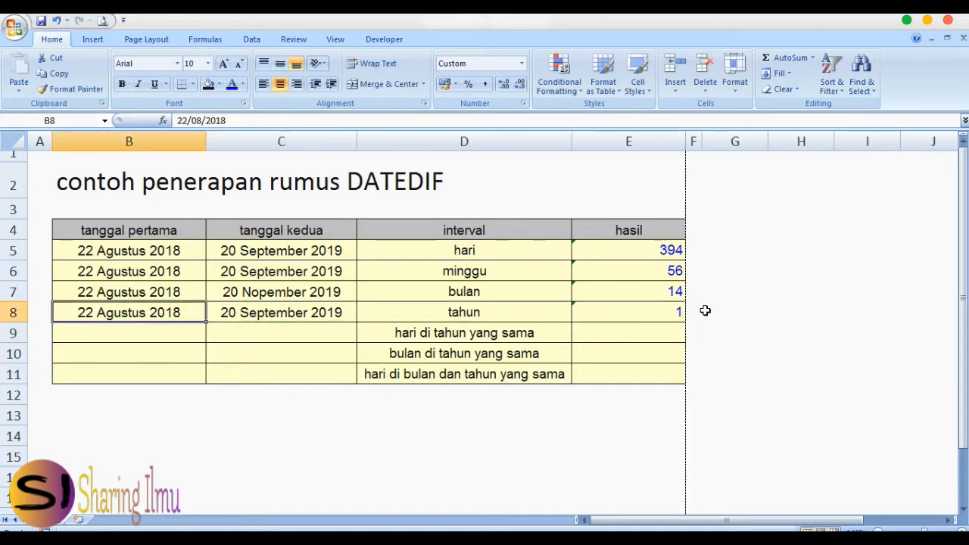
key("F2")
key("BackSpace")
type("0")
key("Return")
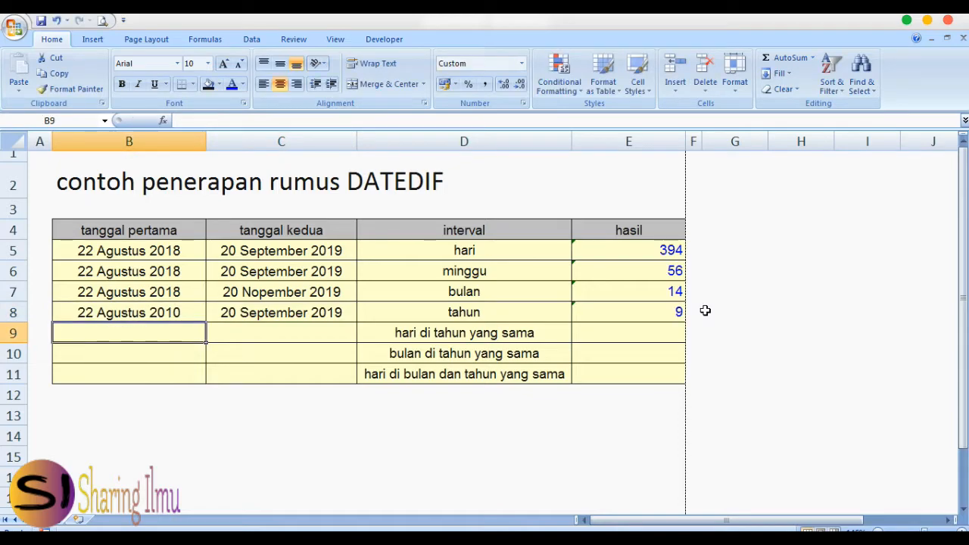
Step: Review the year-count result in E8 against the dates in row 8
key("Right")
key("Right")
key("Right")
key("Up")
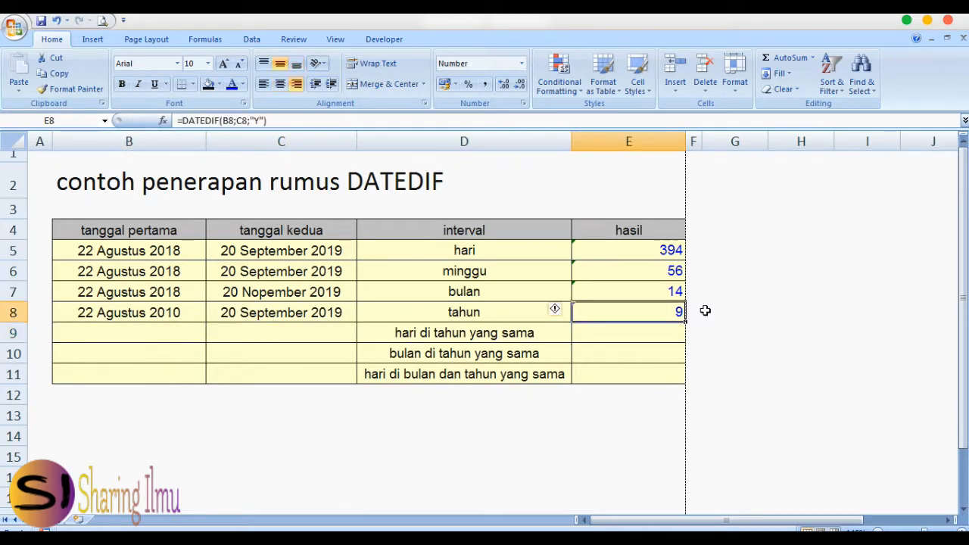
key("Left")
key("Left")
key("Right")
key("Right")
Step: Fill the first-date and second-date cells of the "hari di tahun yang sama" row, B9 and C9, with 22/8/10 and 20/9/19
key("Down")
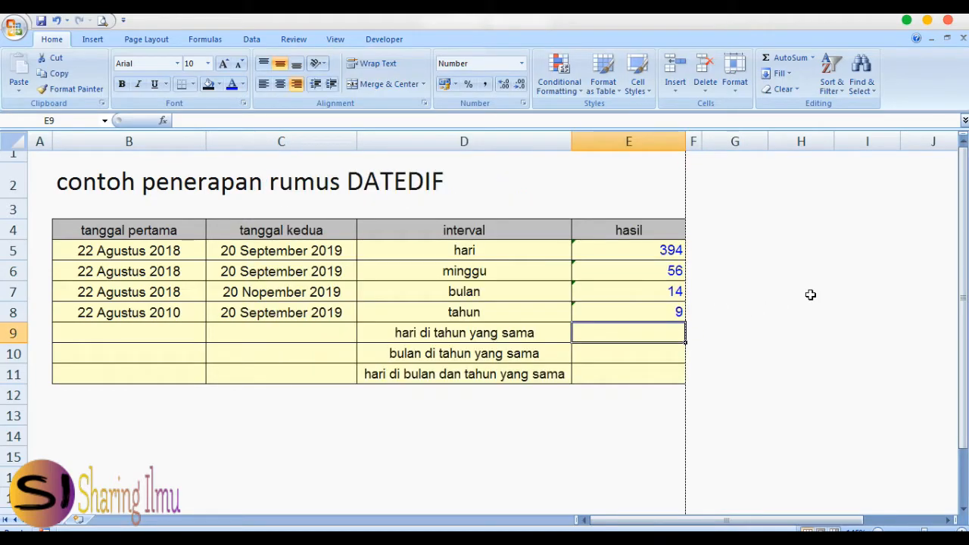
key("Left")
key("Left")
key("Left")
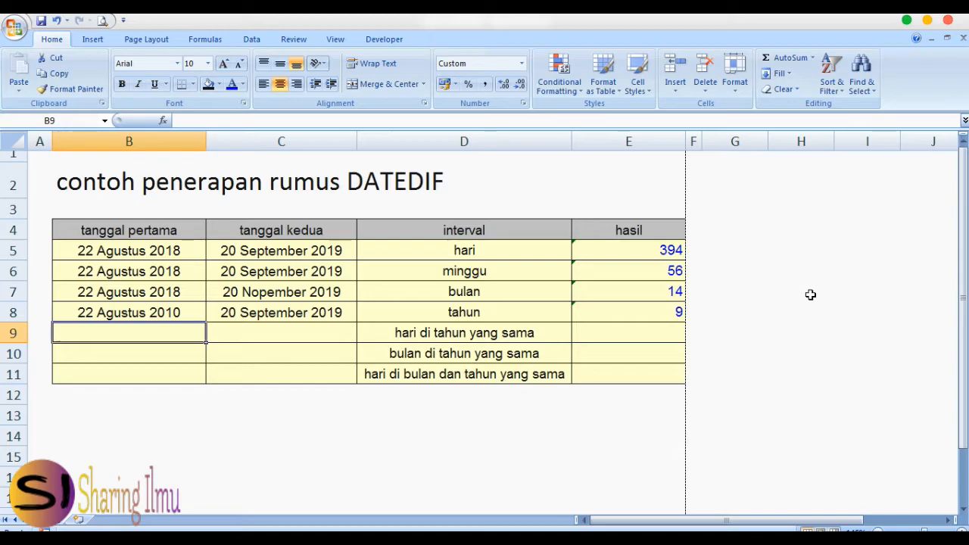
type("22/8/10")
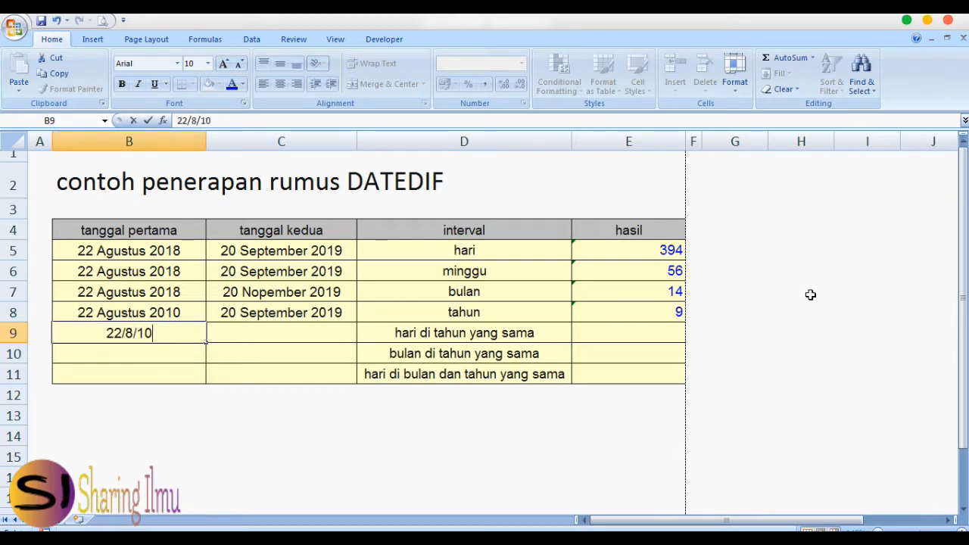
key("Tab")
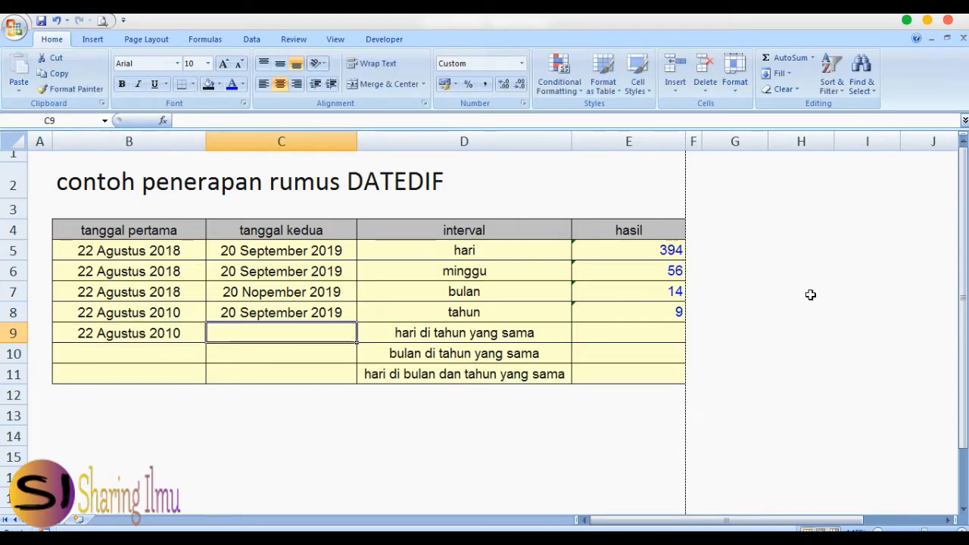
type("20/9/")
type("19")
key("Return")
Step: Enter the formula =DATEDIF(B9;C9;"YD") in E9 to calculate the days between the two dates within the same year
key("Up")
key("Tab")
key("Tab")
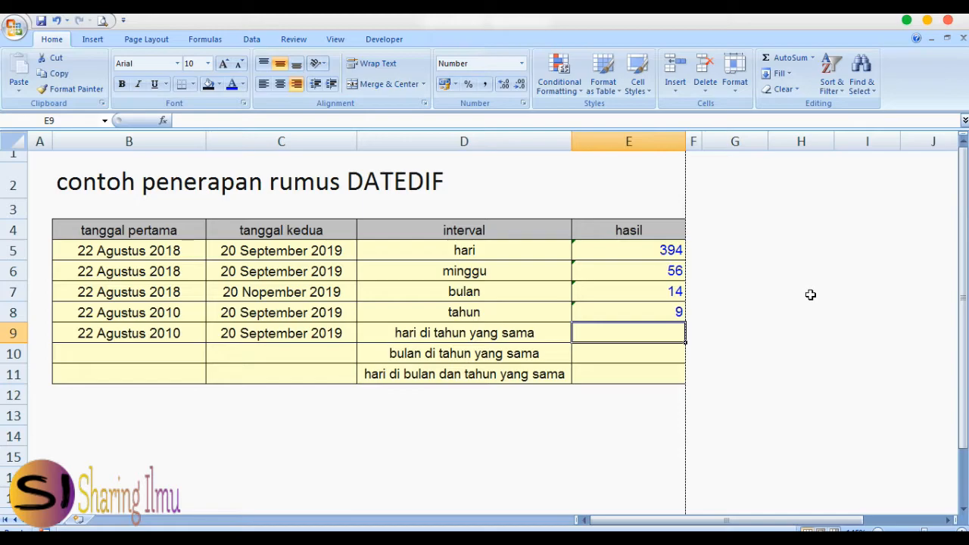
type("=DATE")
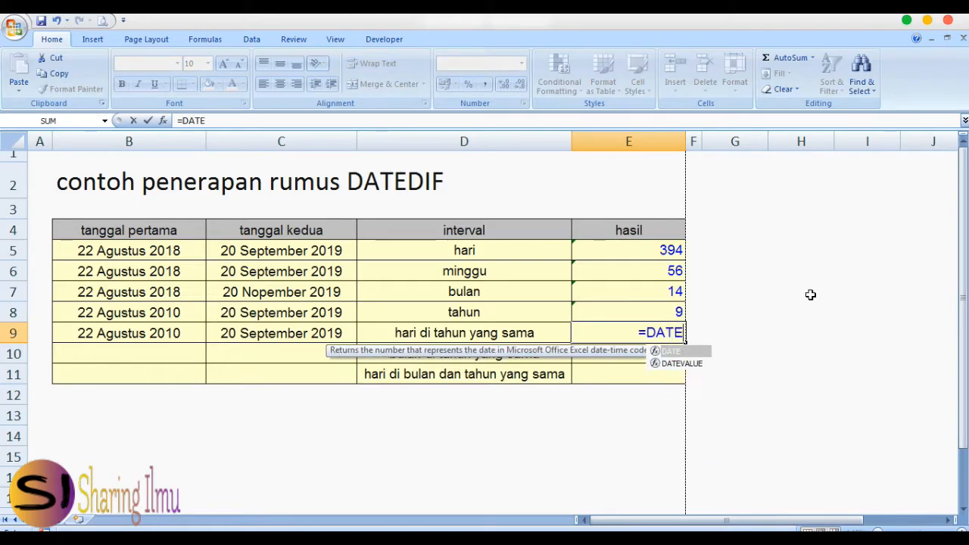
type("DIF(")
key("Left")
key("Left")
key("Left")
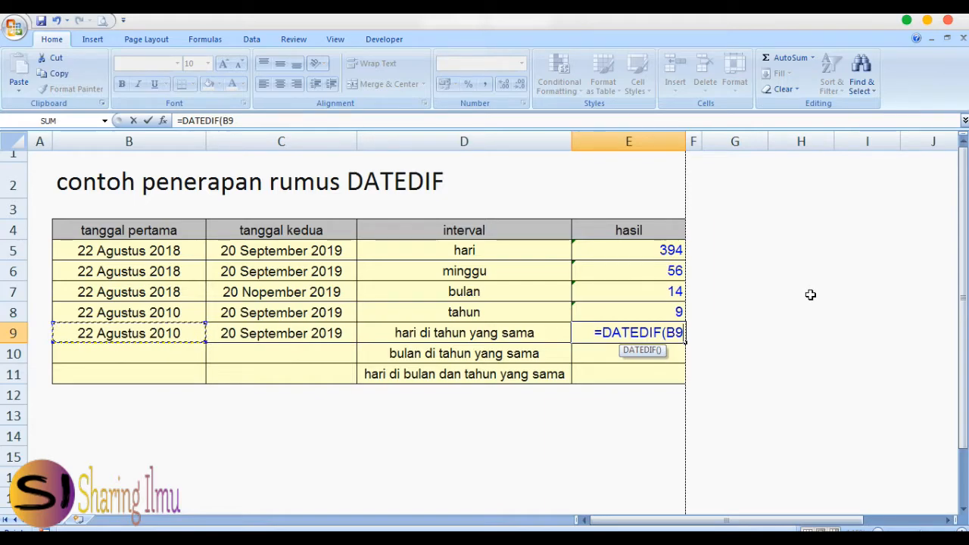
type(";")
key("Right")
type(";\"YD")
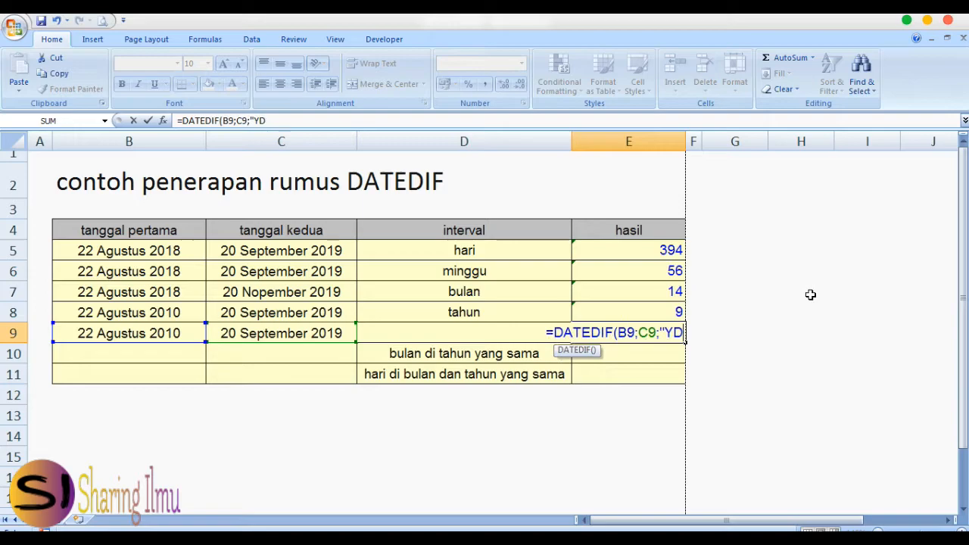
type("\")")
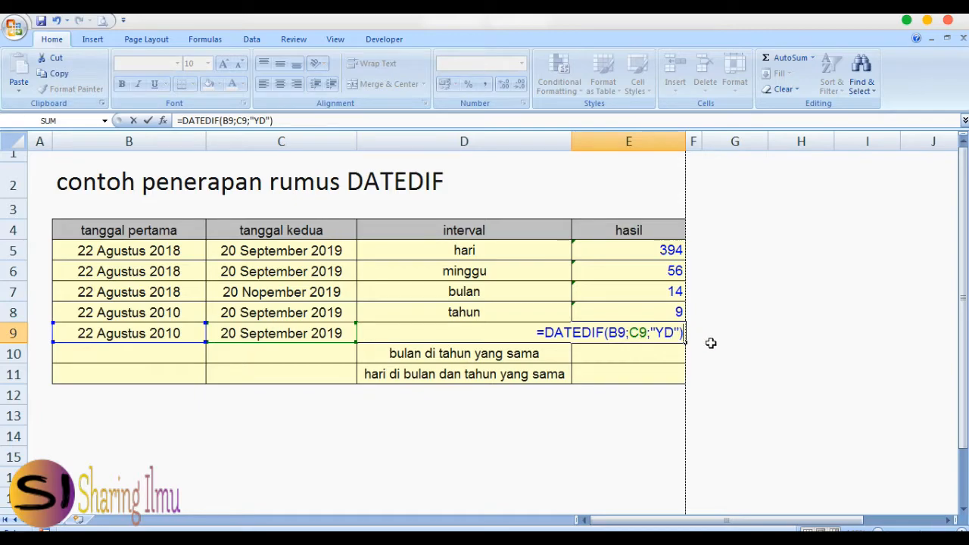
key("Return")
Step: Change the year of the first date in the "hari di tahun yang sama" row, B9, to 2015
key("Up")
key("Left")
key("Left")
key("Left")
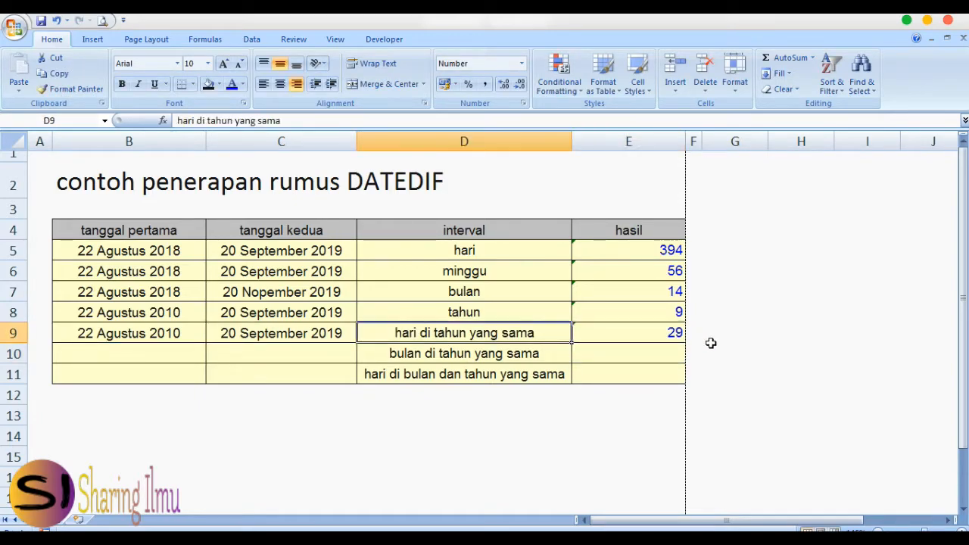
key("F2")
key("BackSpace")
type("5")
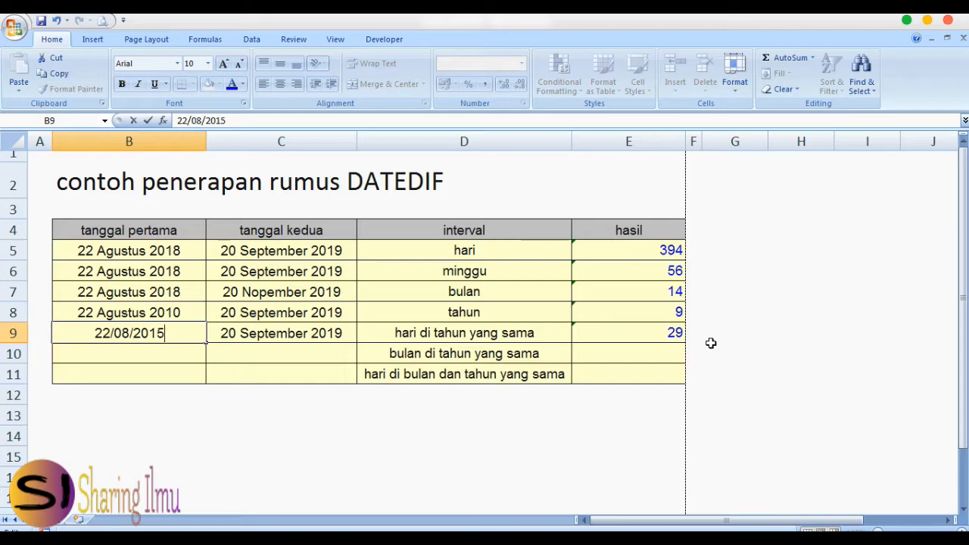
key("Return")
key("Up")
key("Right")
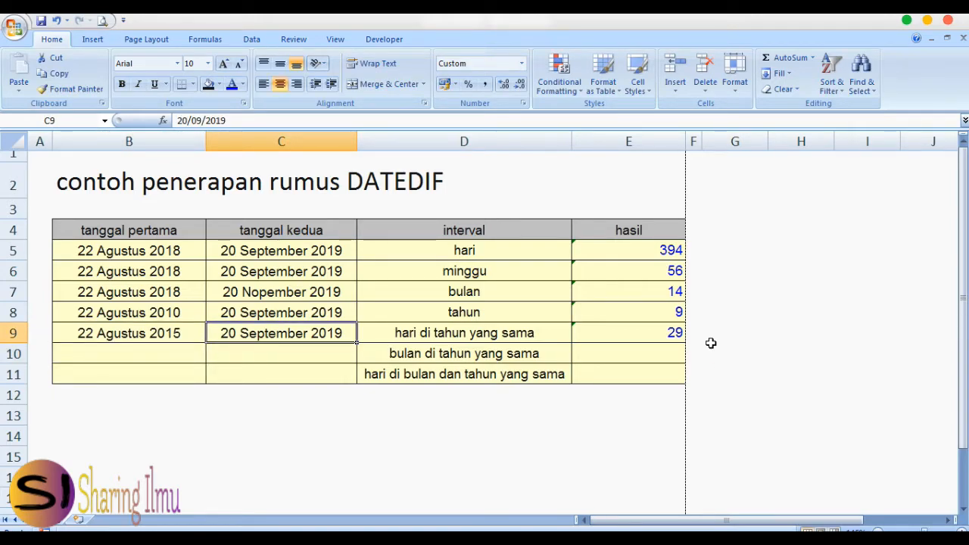
Step: Change the second date in the "hari di tahun yang sama" row, C9, to 28/10/19
type("28/")
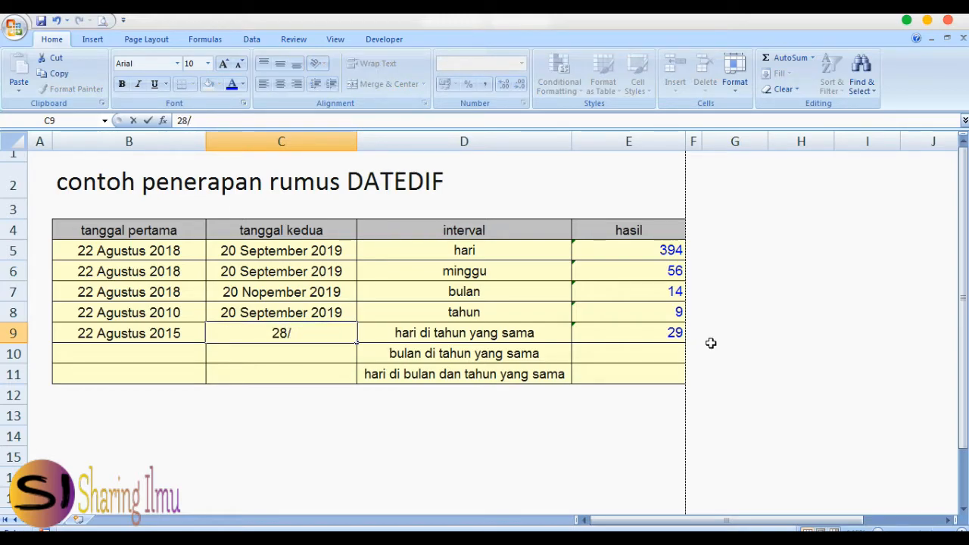
type("10/19")
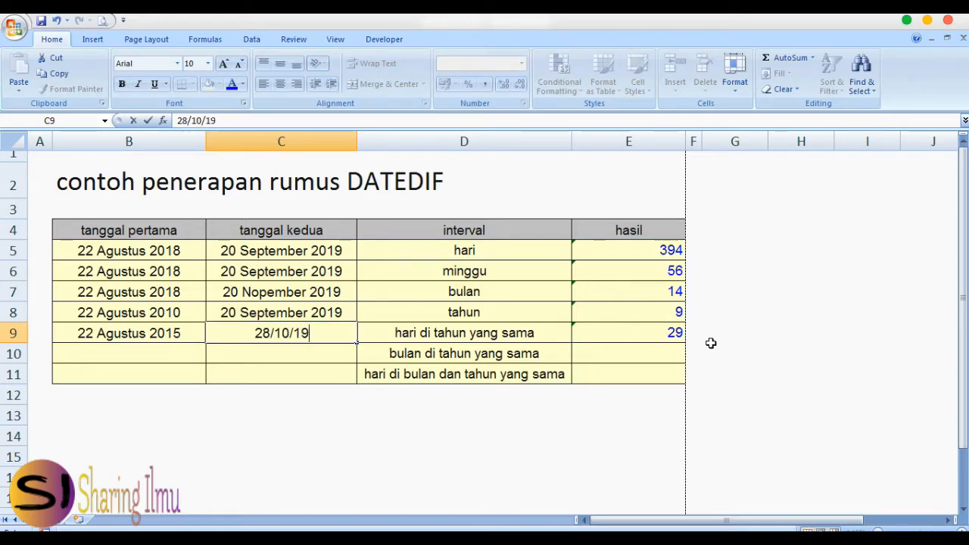
key("Return")
key("Right")
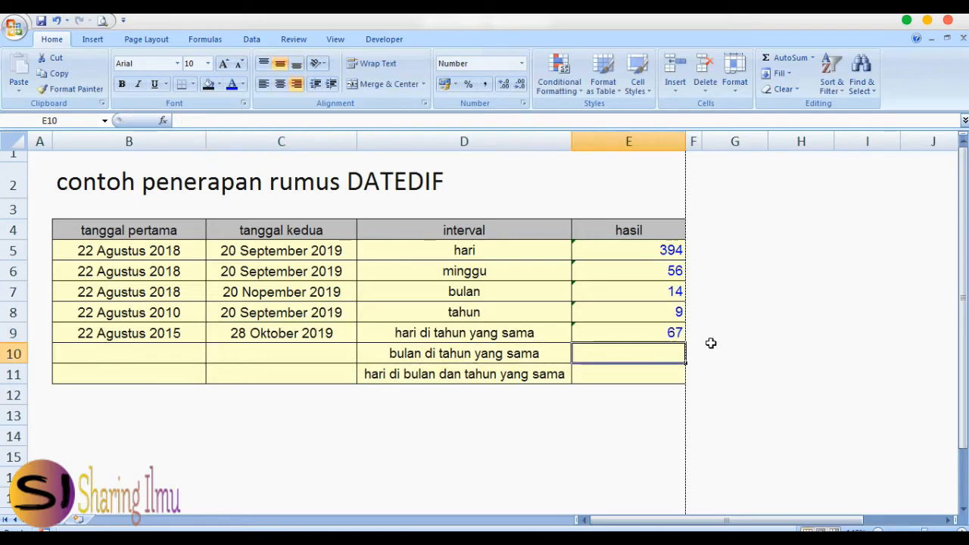
Step: Review the same-year day count in E9 against the two dates in row 9
key("Right")
key("Up")
key("Left")
key("Left")
key("Left")
key("Right")
key("Right")
key("Right")
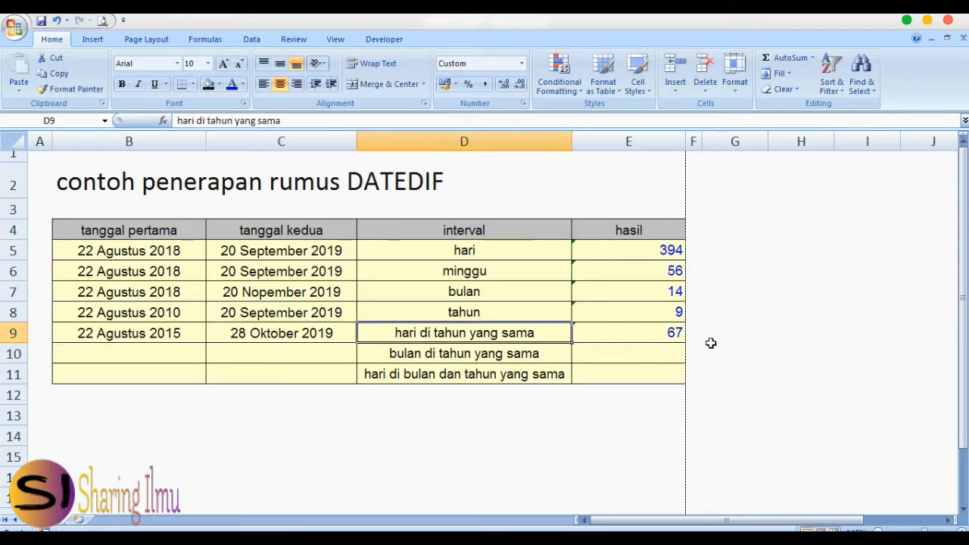
Step: Fill the first-date and second-date cells of the "bulan di tahun yang sama" row, B10 and C10, with 22/8/15 and 28/10/19
key("Down")
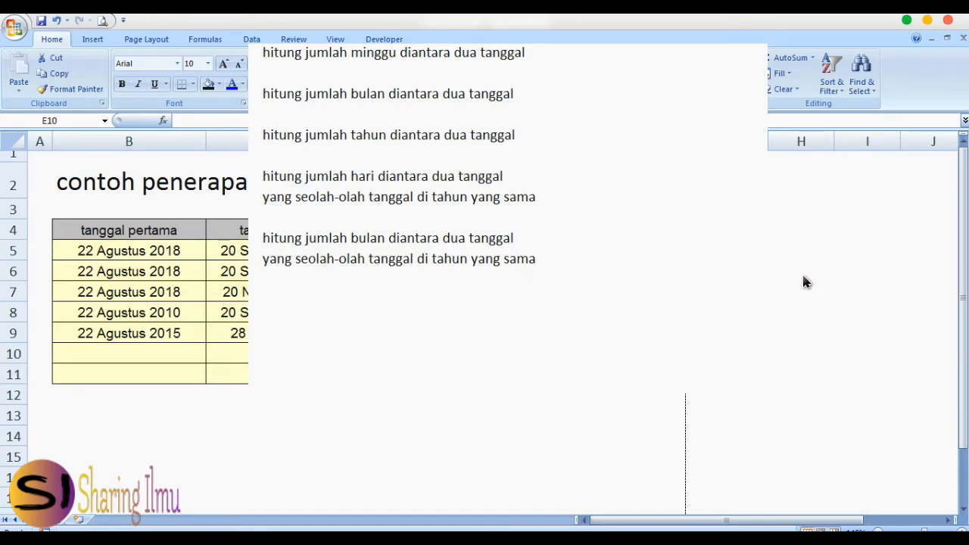
key("Left")
key("Left")
key("Left")
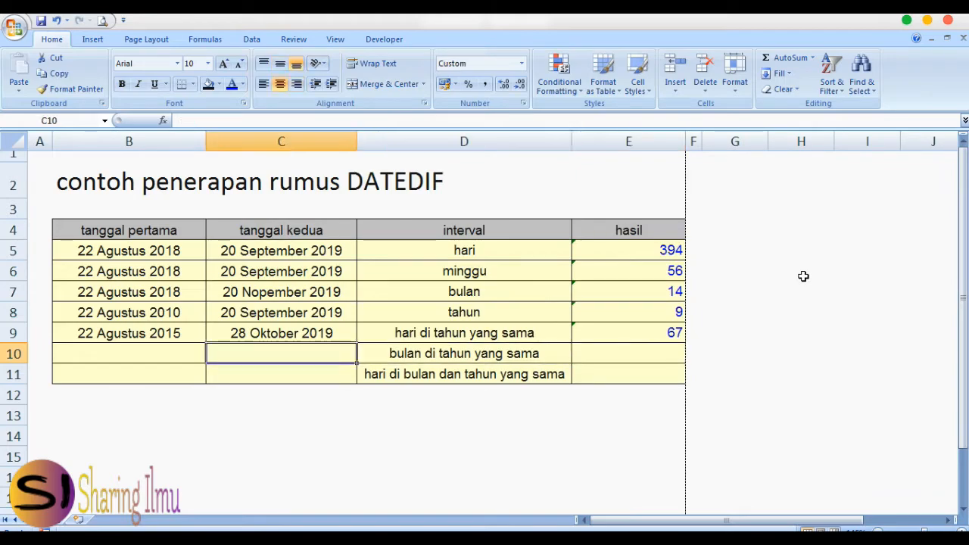
type("22/8/15")
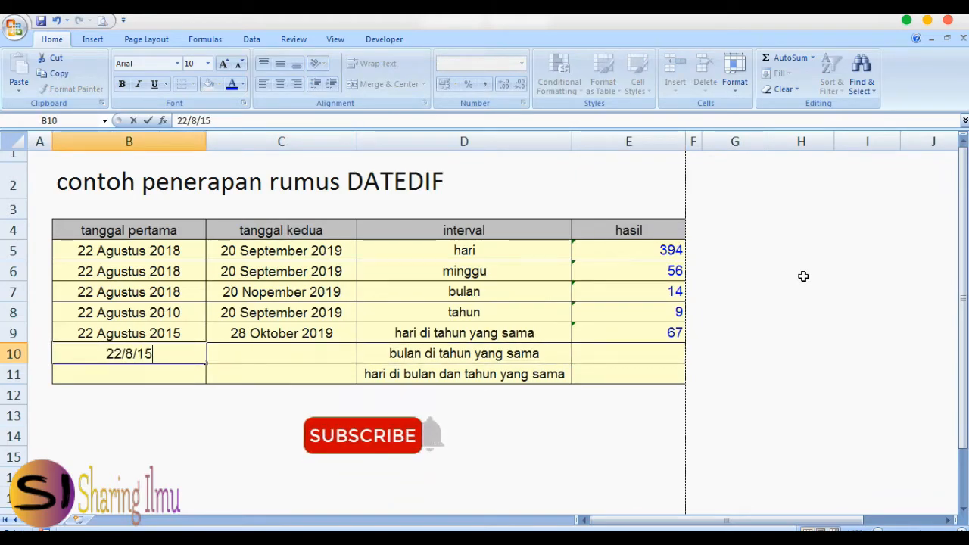
key("Tab")
type("28/")
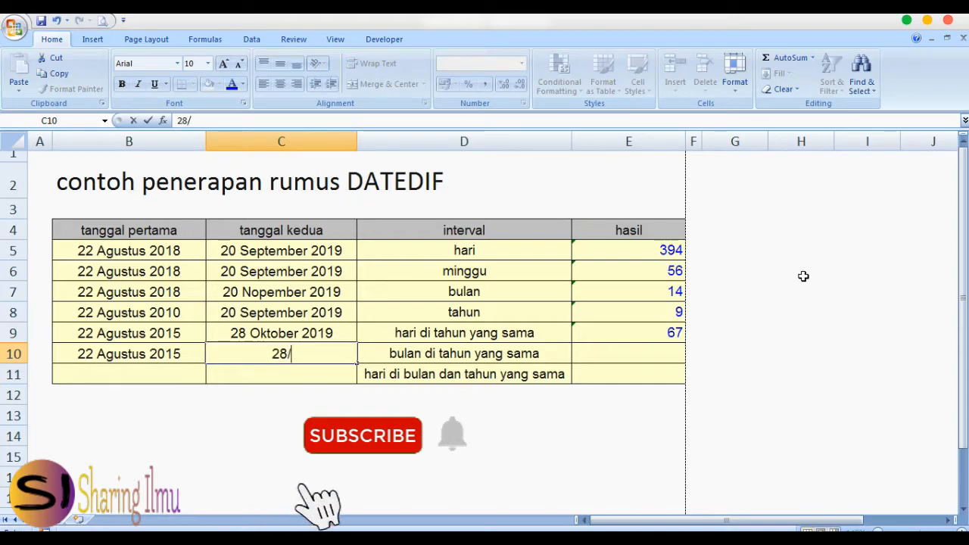
type("10/19")
key("Tab")
Step: Enter the formula =DATEDIF(B10;C10;"YM") in E10 to calculate the months between the two dates within the same year
key("Tab")
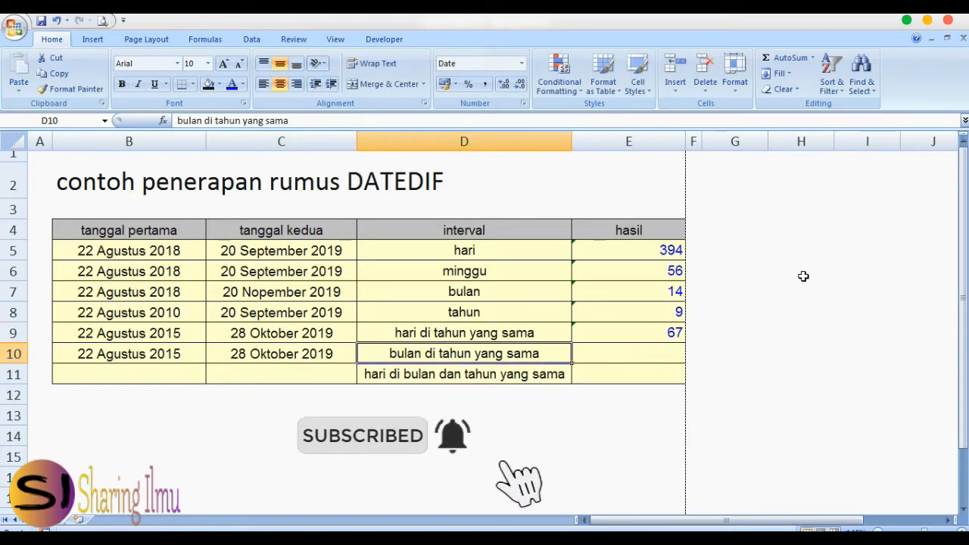
type("=")
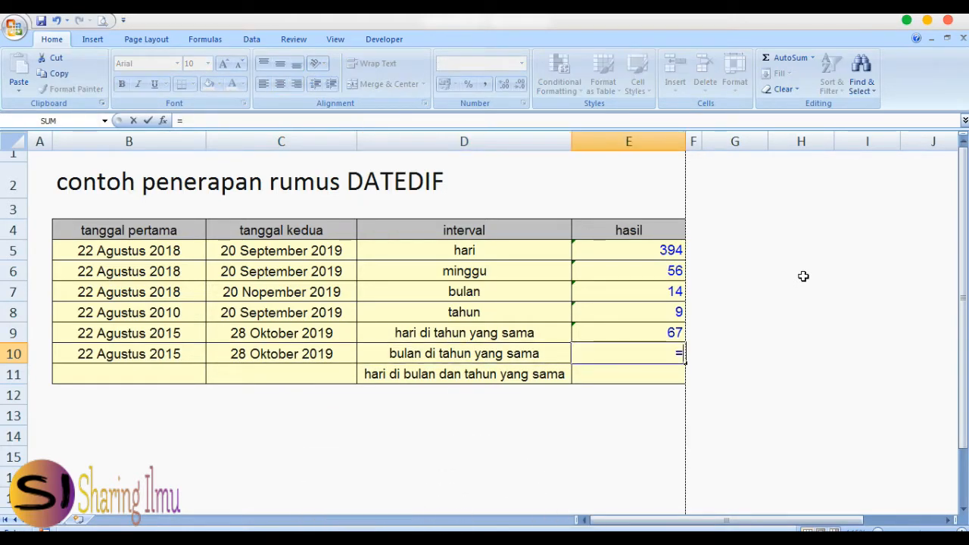
type("DATEDIF(D10")
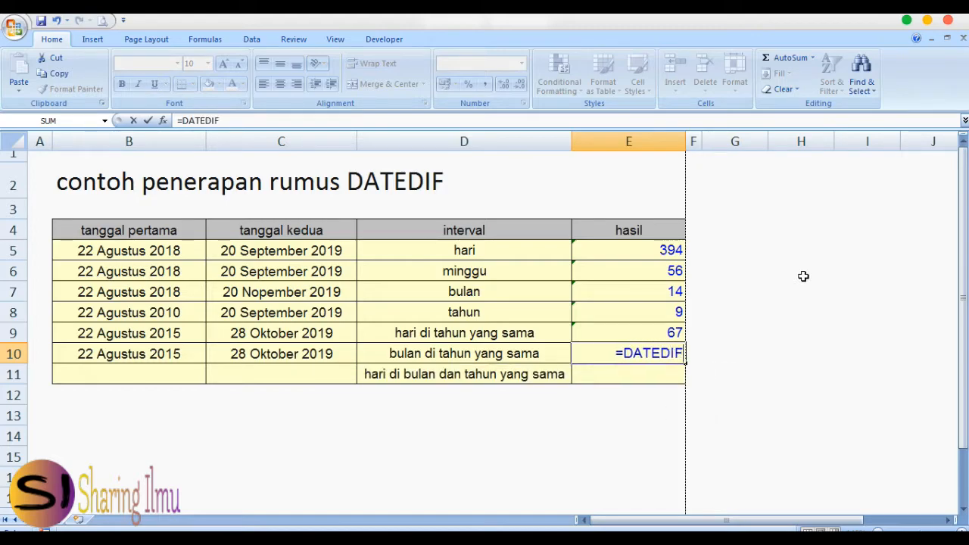
key("Left")
key("Left")
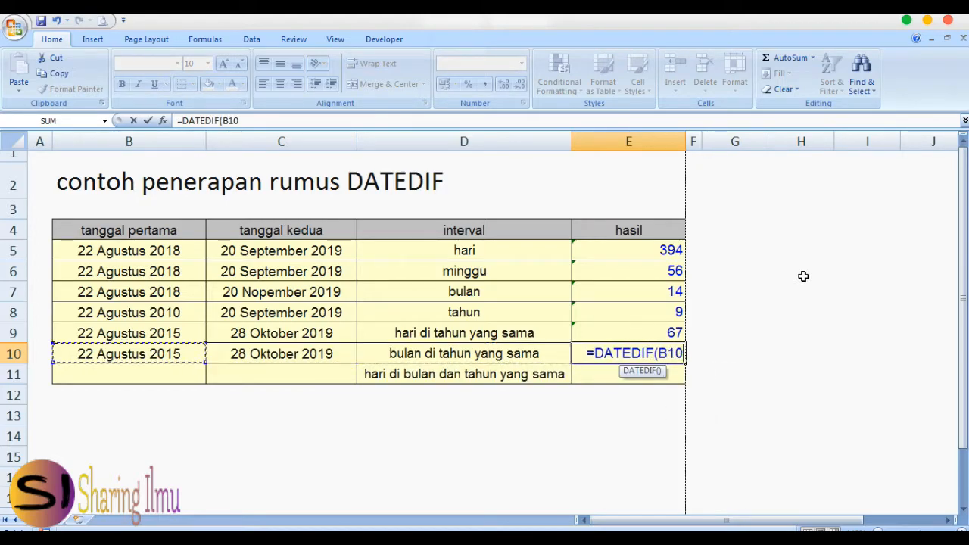
type(";")
key("Left")
key("Left")
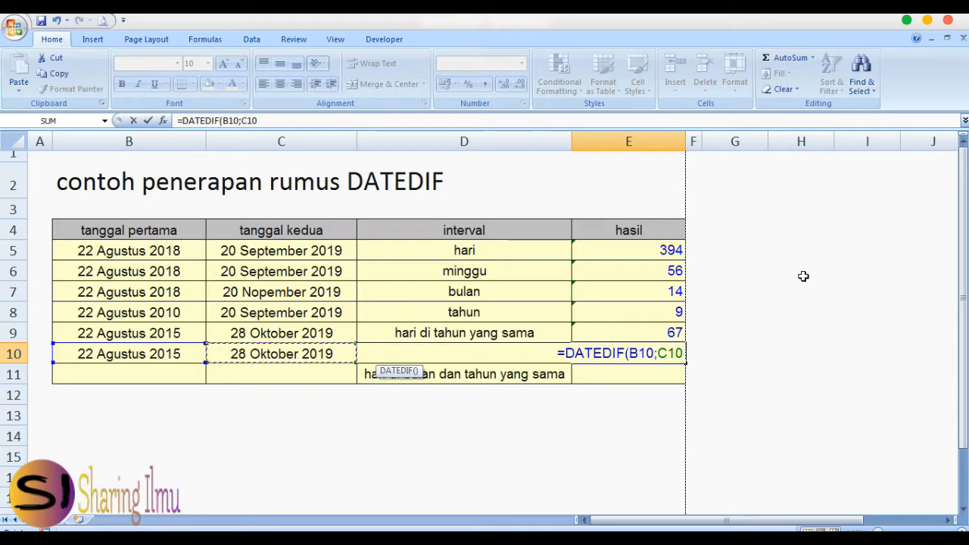
type(";\"")
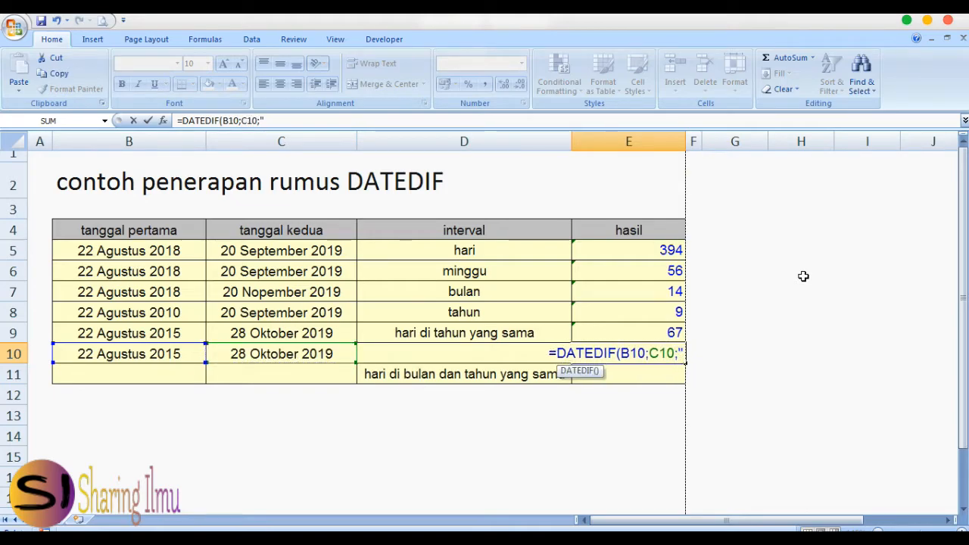
type("YM\")")
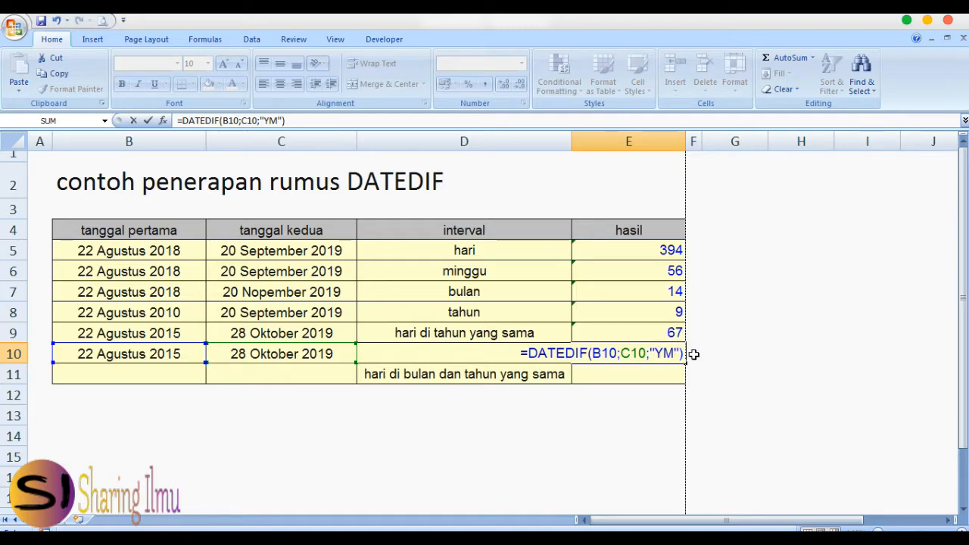
key("Return")
Step: Change the first date in the "bulan di tahun yang sama" row, B10, to 22/1/15
key("Up")
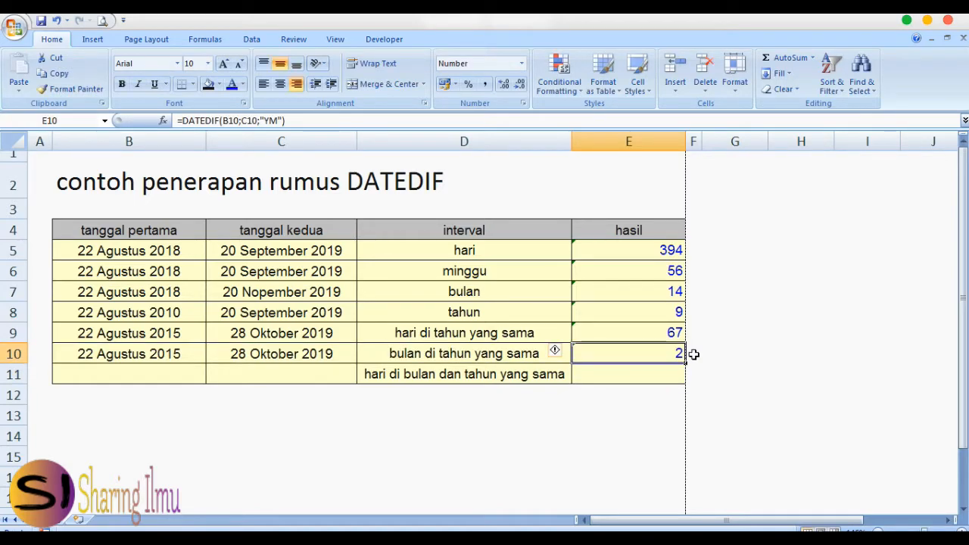
key("Left")
key("Left")
key("Left")
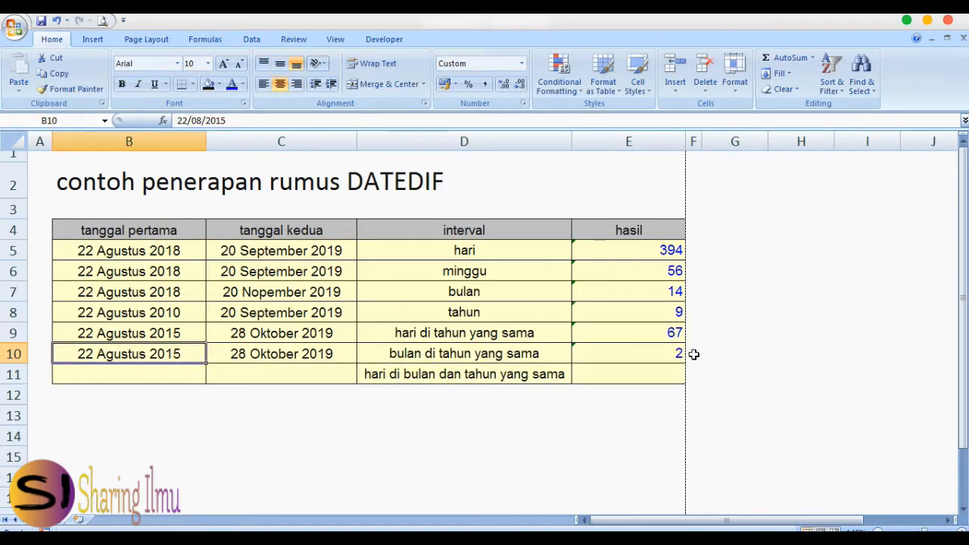
type("22/1/")
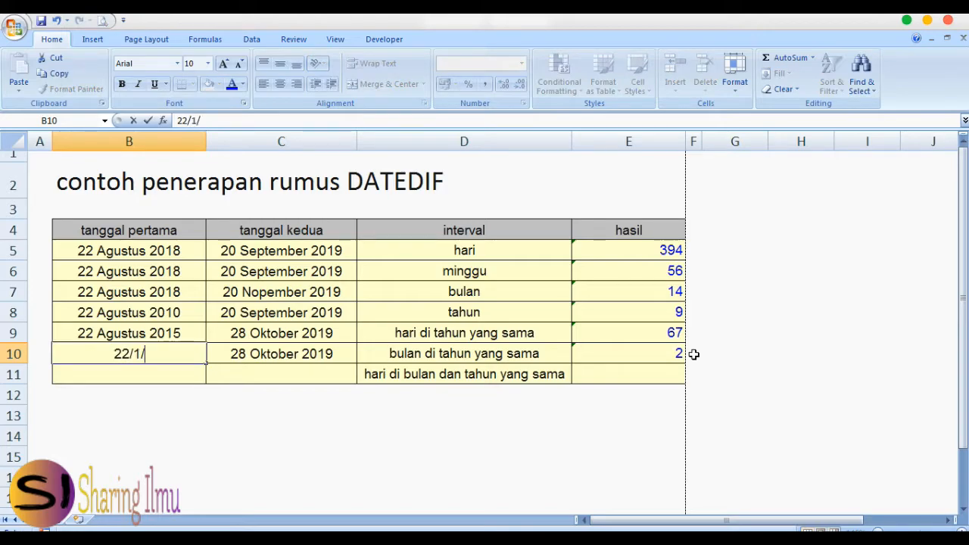
type("15")
key("Return")
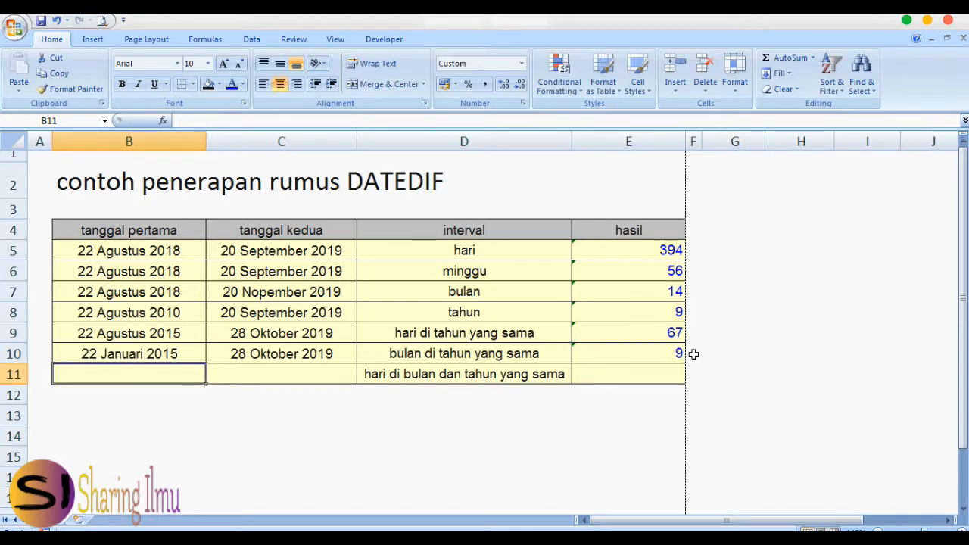
Step: Change the second date in the "bulan di tahun yang sama" row, C10, to 22/8/19 and check the result in E10
key("Up")
key("Right")
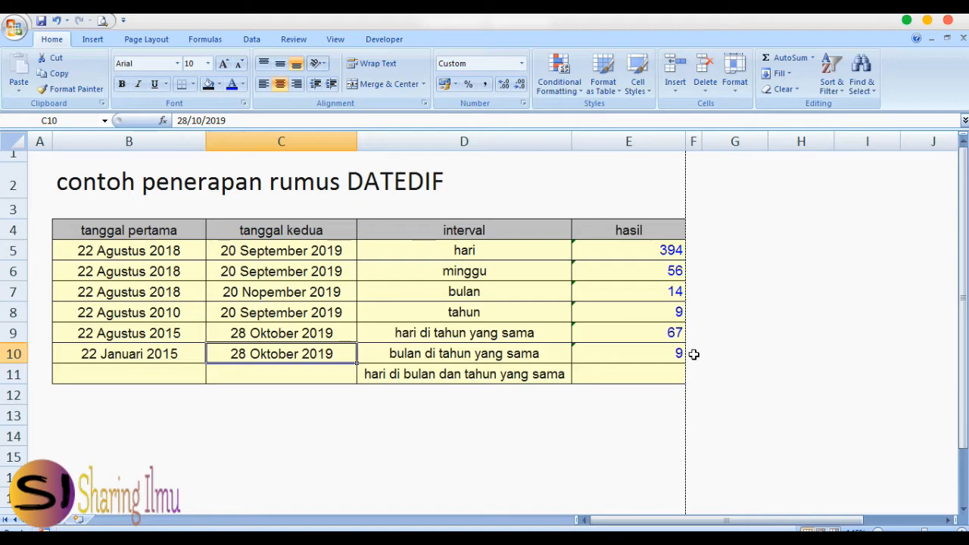
type("22/8/19")
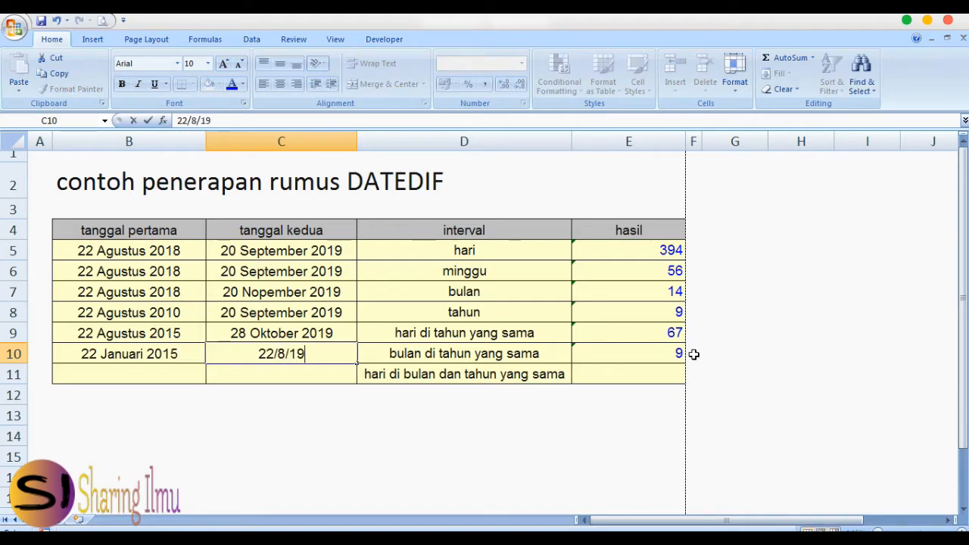
key("Return")
key("Up")
key("Left")
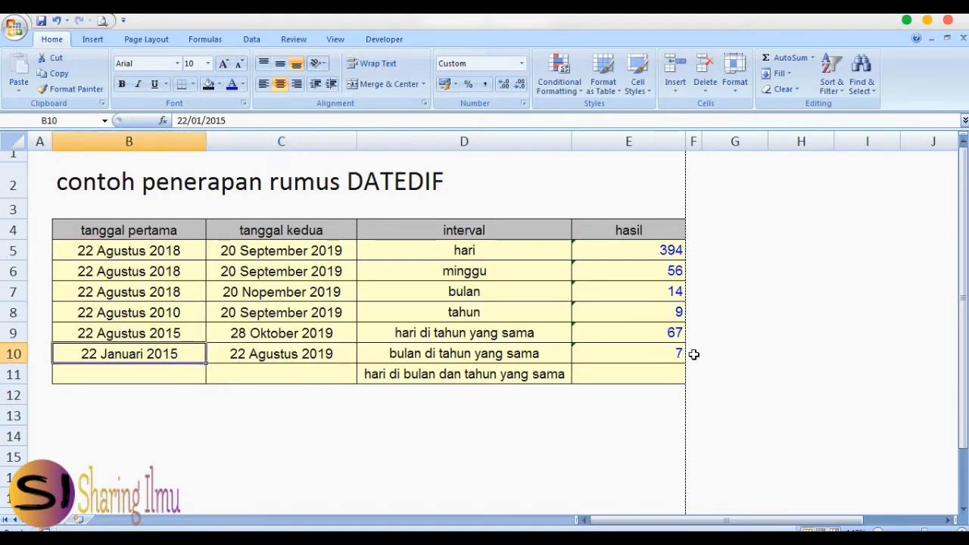
key("Right")
key("Right")
key("Right")
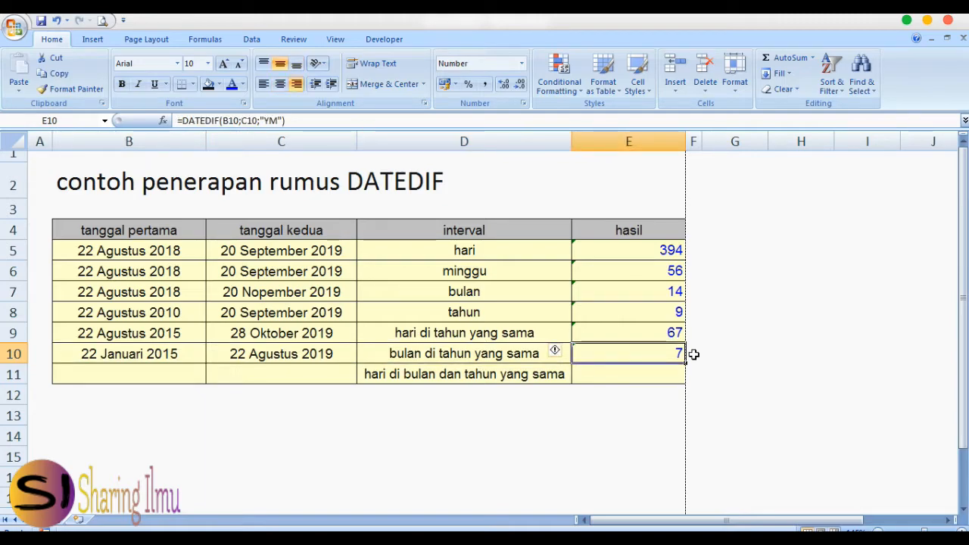
Step: Fill the first-date and second-date cells of the "hari di bulan dan tahun yang sama" row, B11 and C11, with 22/1/15 and 22/8/19
key("Down")
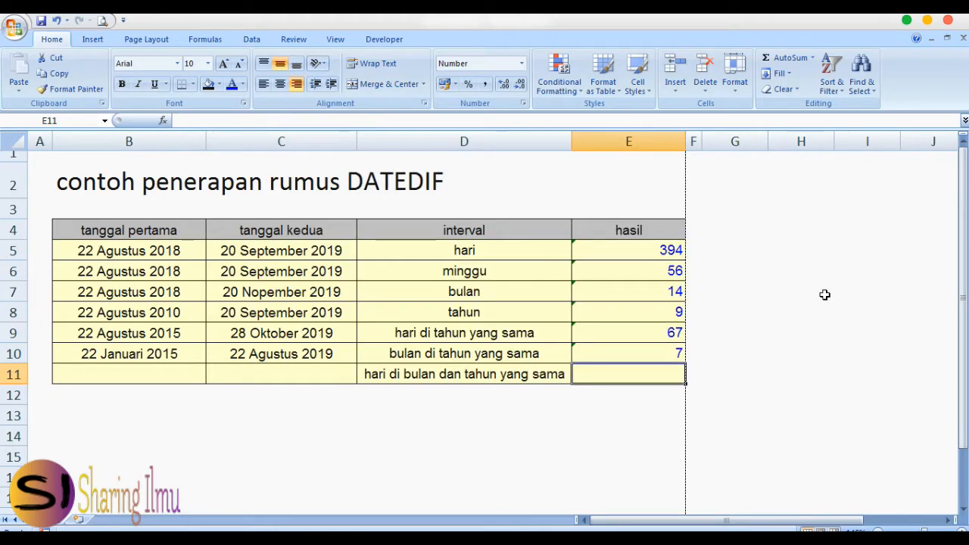
key("Left")
key("Left")
key("Left")
type("22/")
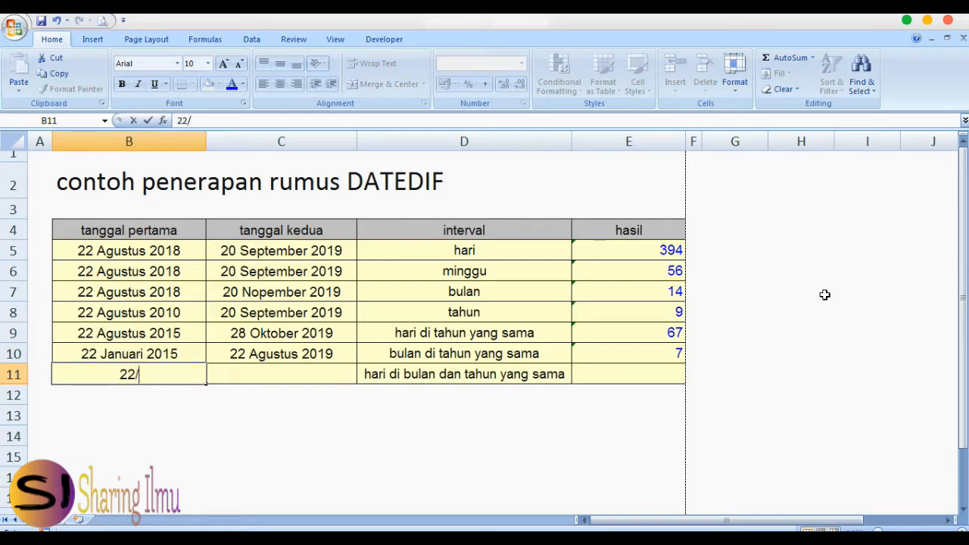
type("1/15")
key("Tab")
type("22/08")
type("/2019")
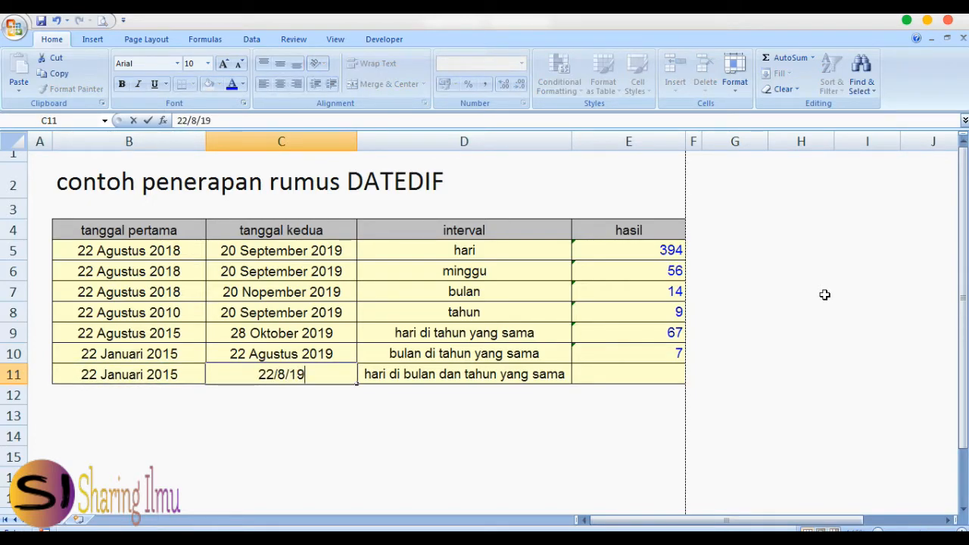
key("Return")
Step: Enter the formula =DATEDIF(B11;C11;"MD") in E11 to calculate the days between the two dates within the same month and year
key("Up")
key("Right")
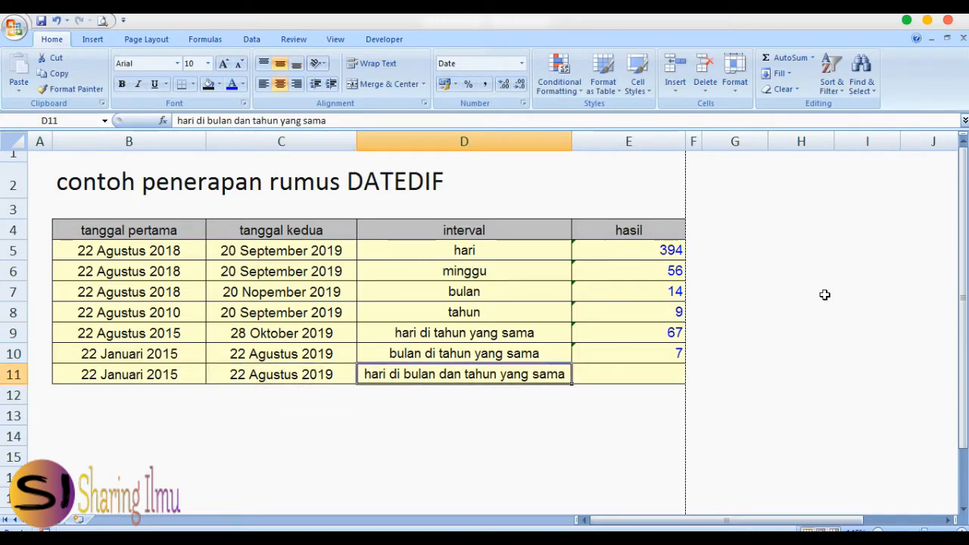
key("Right")
type("=D")
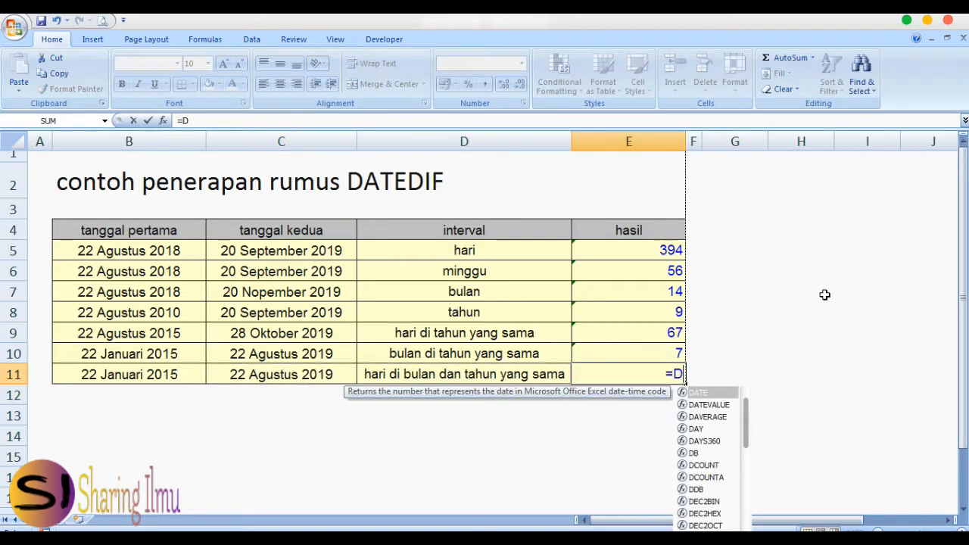
type("ATEDIF(")
key("Left")
key("Left")
key("Left")
type(";")
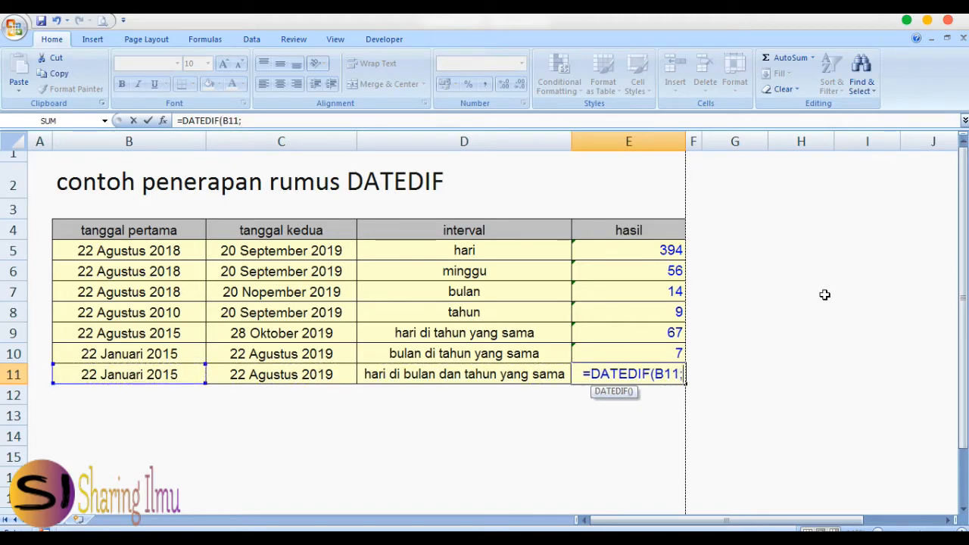
key("Left")
key("Left")
type(";\"")
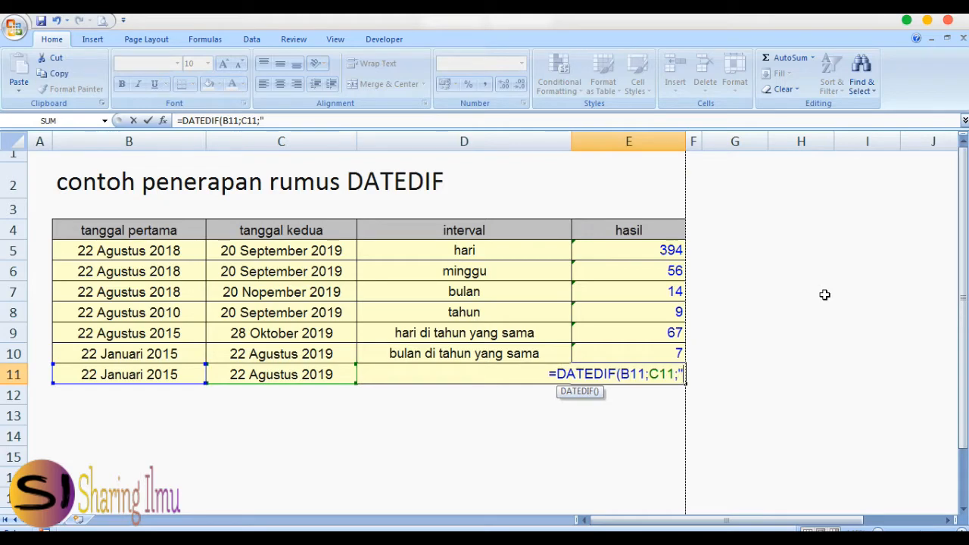
type("MD\")")
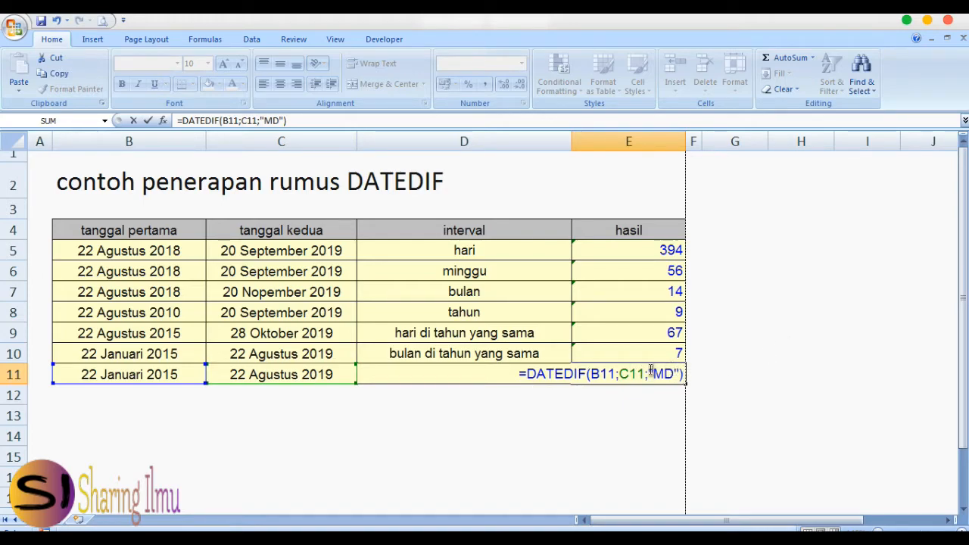
key("Return")
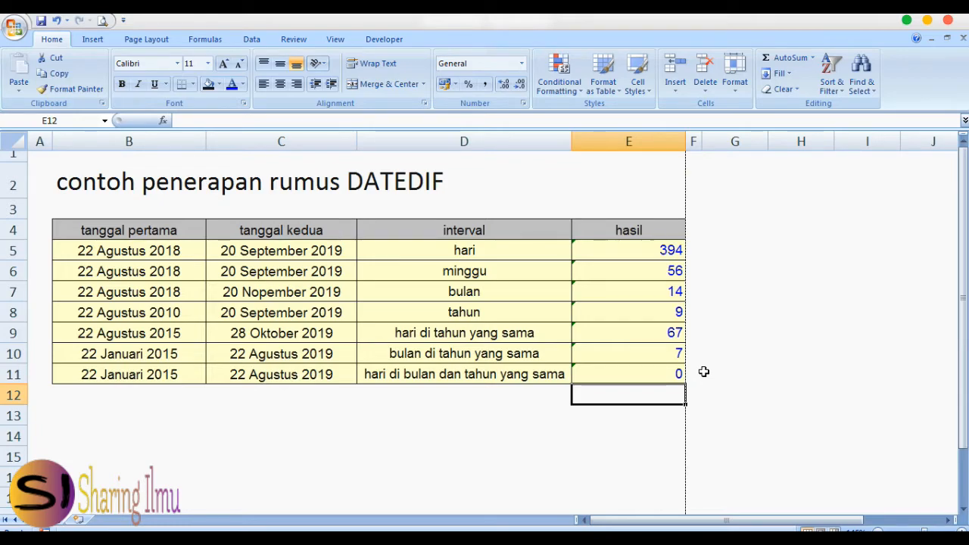
Step: Change the first date in the "hari di bulan dan tahun yang sama" row, B11, to 2/1/15
key("Up")
key("Left")
key("Left")
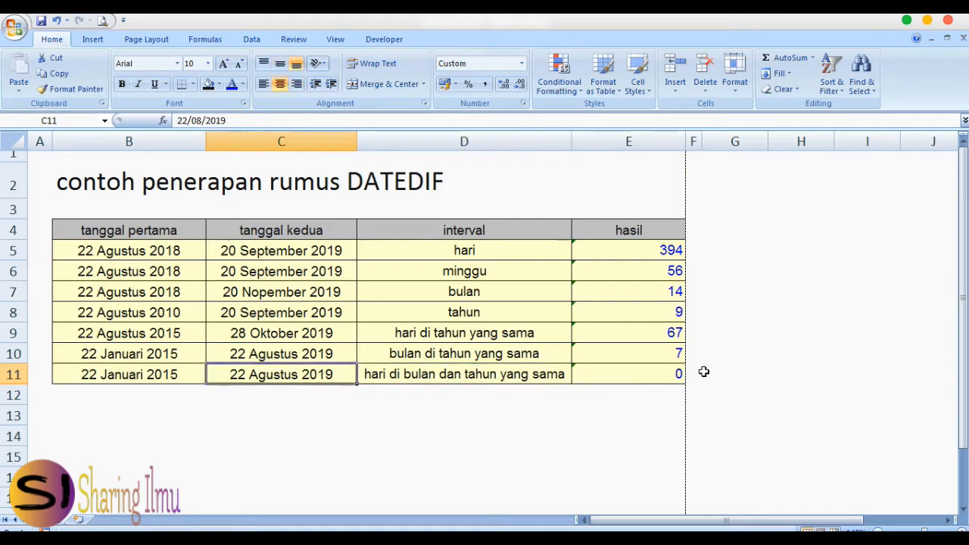
key("Left")
type("22/")
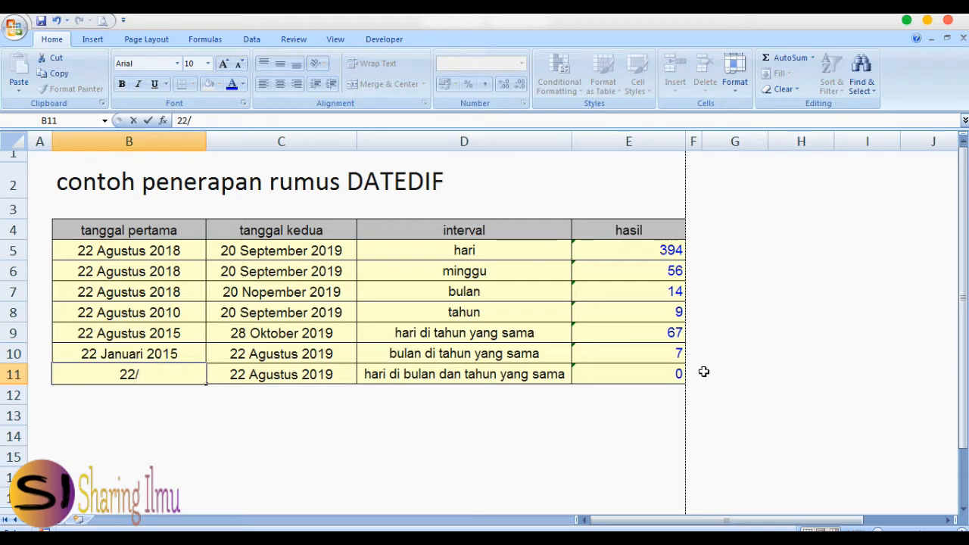
key("BackSpace")
key("BackSpace")
key("BackSpace")
type("2/")
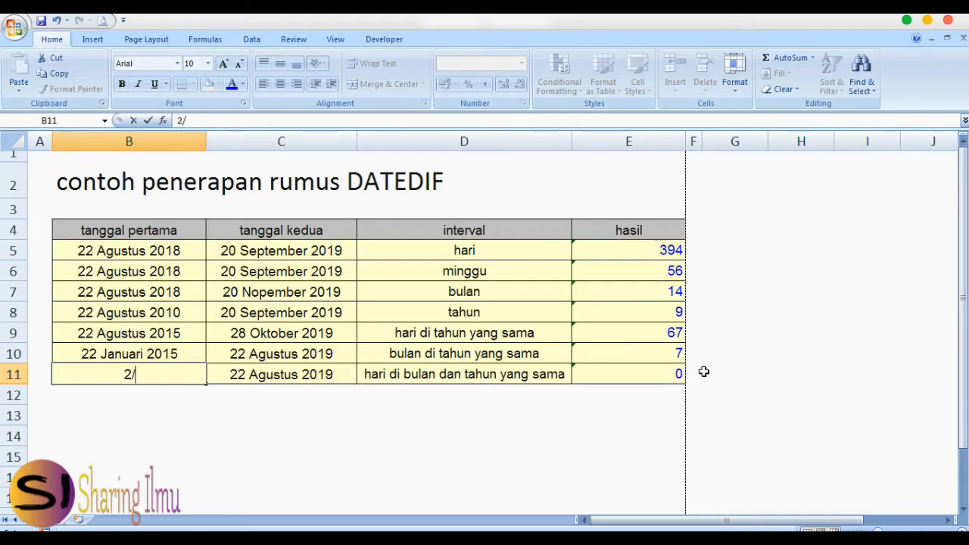
type("1/15")
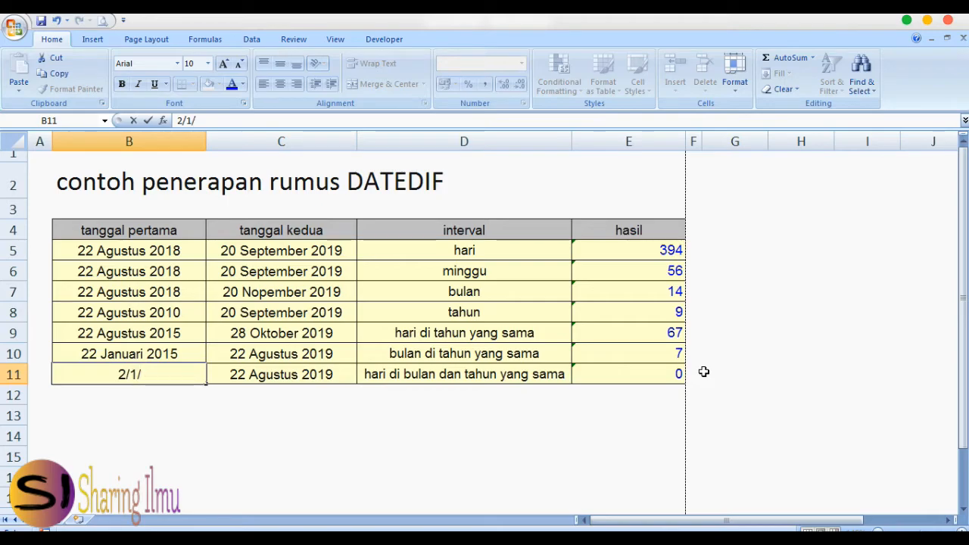
key("Return")
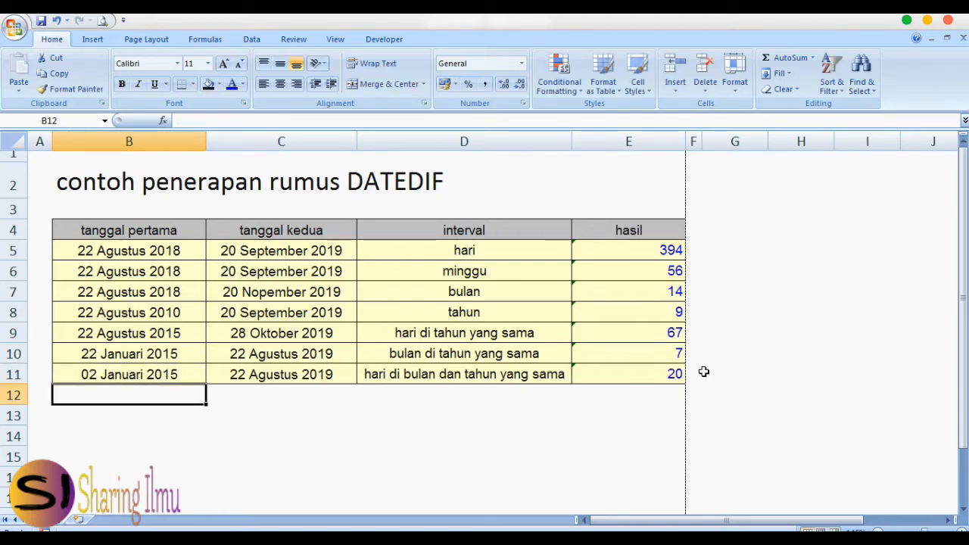
Step: Examine the dates in row 11 and the DATEDIF result and formula in E11
key("Up")
key("Right")
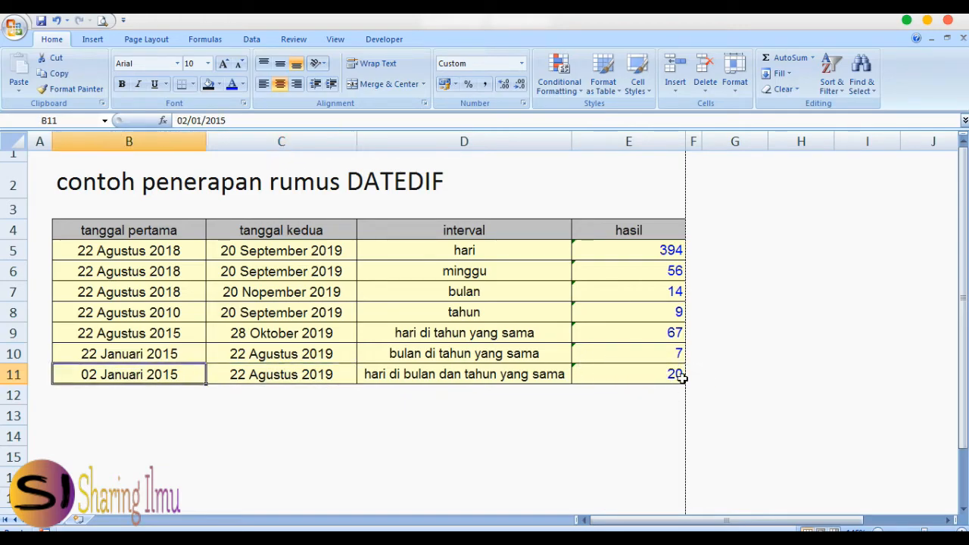
key("Left")
key("Right")
key("Right")
key("Right")
key("Right")
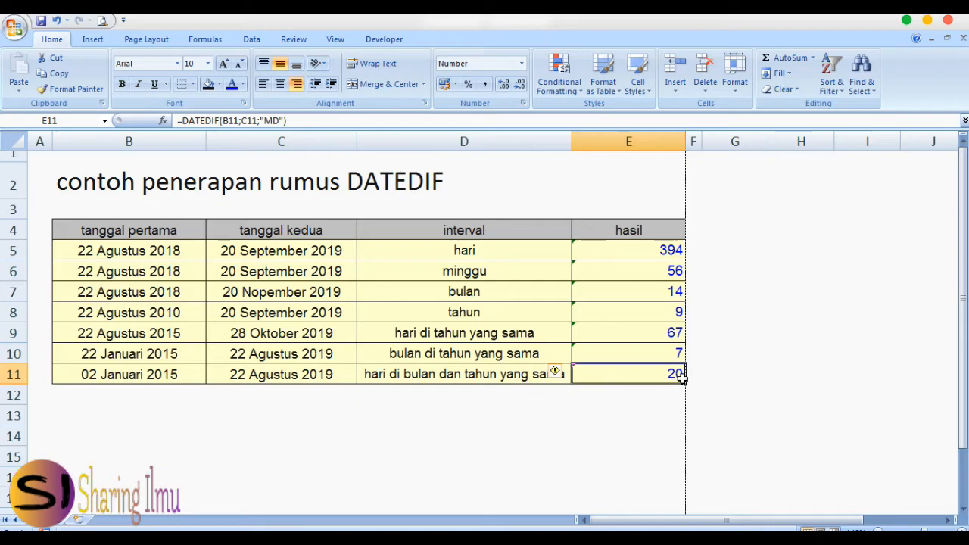
key("Right")
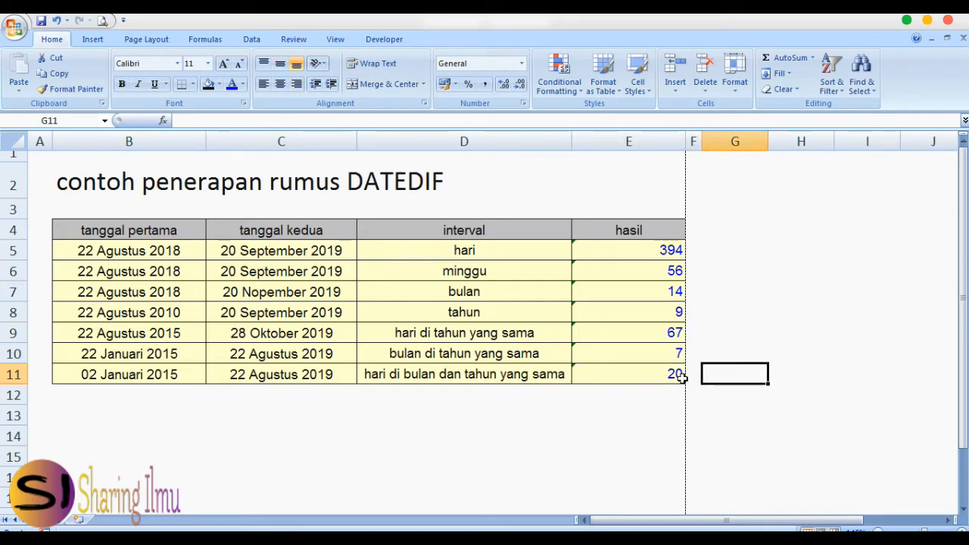
Step: Copy the days formula from E5 and show it as plain text in G5: =DATEDIF(B5;C5;"D")
key("Up")
key("Up")
key("Up")
key("Up")
key("Up")
key("Up")
key("Up")
key("Down")
key("Left")
key("Left")
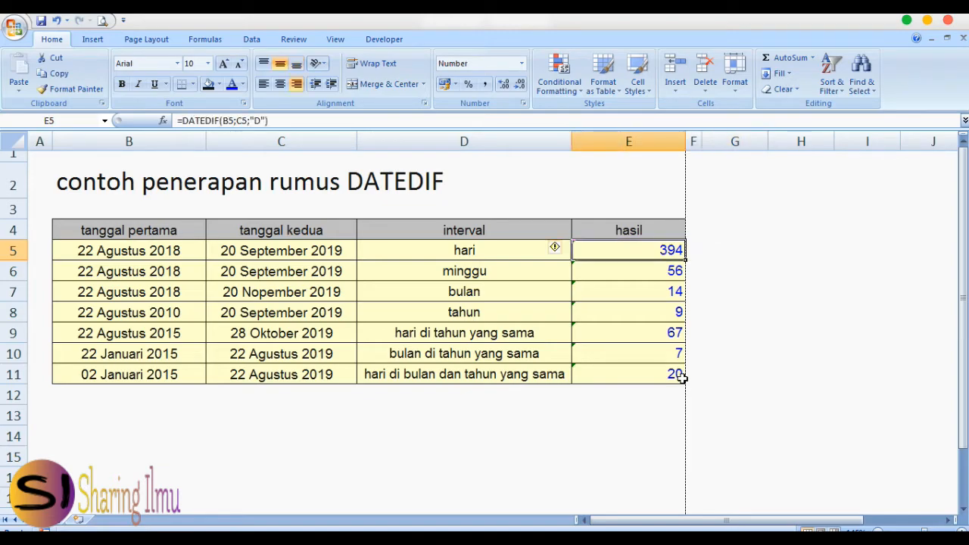
key("F2")
key("shift+Left")
key("shift+Left")
key("shift+Left")
key("shift+Left")
key("shift+Left")
key("shift+Left")
key("shift+Left")
key("shift+Left")
key("shift+Left")
key("shift+Left")
key("shift+Left")
key("shift+Left")
key("shift+Left")
key("shift+Left")
key("shift+Left")
key("shift+Left")
key("shift+Left")
key("shift+Left")
key("shift+Left")
key("ctrl+c")
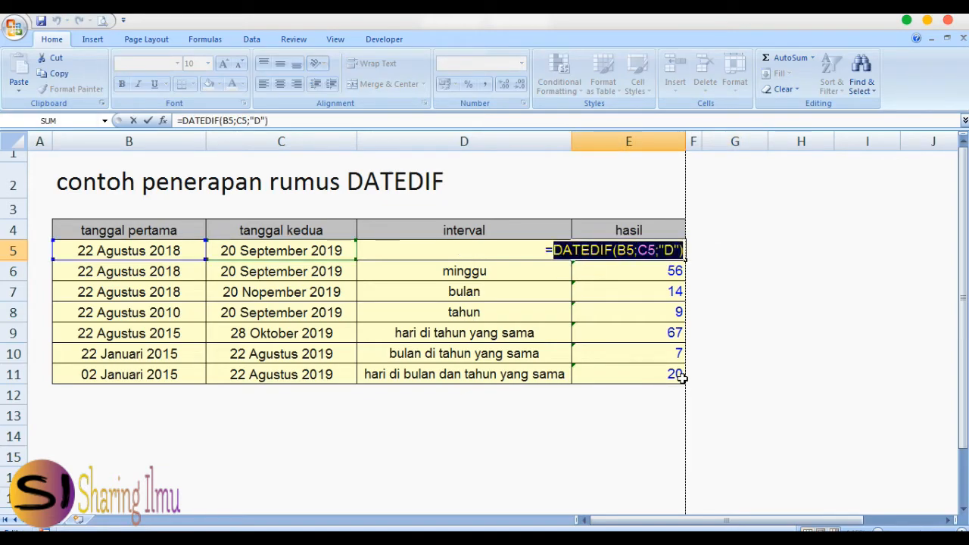
key("Escape")
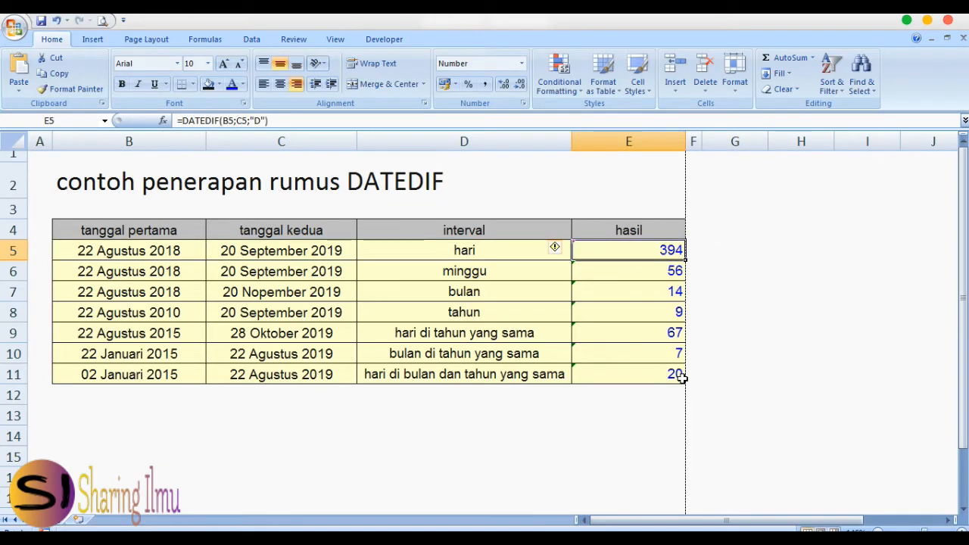
key("Right")
key("Right")
type("'")
key("ctrl+v")
key("Return")
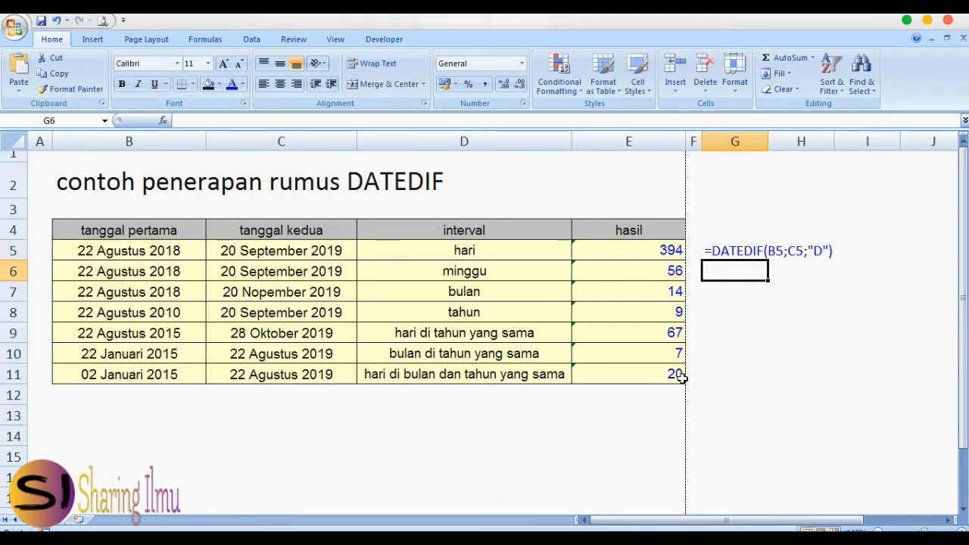
Step: Copy the weeks formula from E6 and show it as plain text in G6: =DATEDIF(B6;C6;"D")/7
key("Left")
key("Left")
key("F2")
key("shift+Left")
key("shift+Left")
key("shift+Left")
key("shift+Left")
key("shift+Left")
key("shift+Left")
key("shift+Left")
key("shift+Left")
key("shift+Left")
key("shift+Left")
key("shift+Left")
key("shift+Left")
key("shift+Left")
key("shift+Left")
key("shift+Left")
key("shift+Left")
key("shift+Left")
key("shift+Left")
key("shift+Left")
key("shift+Left")
key("shift+Home")
key("ctrl+c")
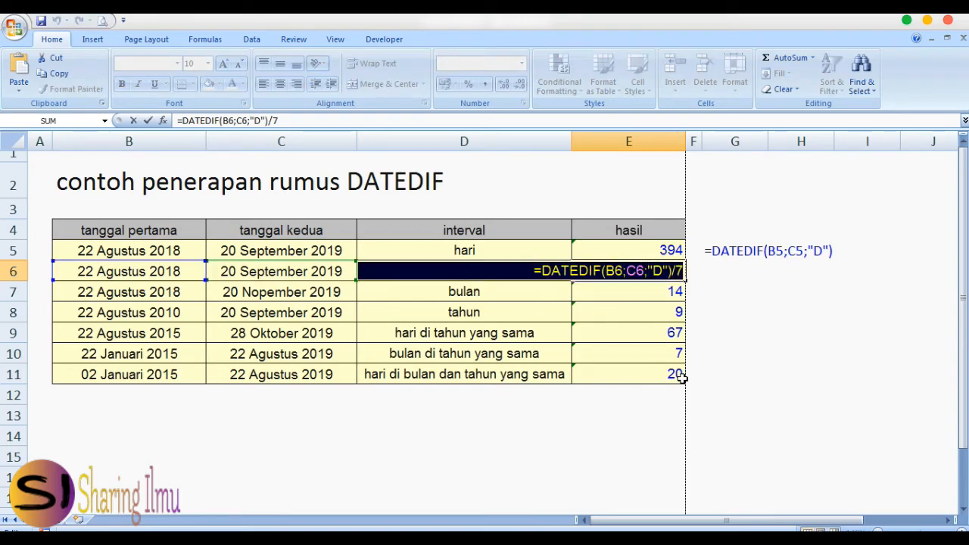
key("Escape")
key("Right")
key("Right")
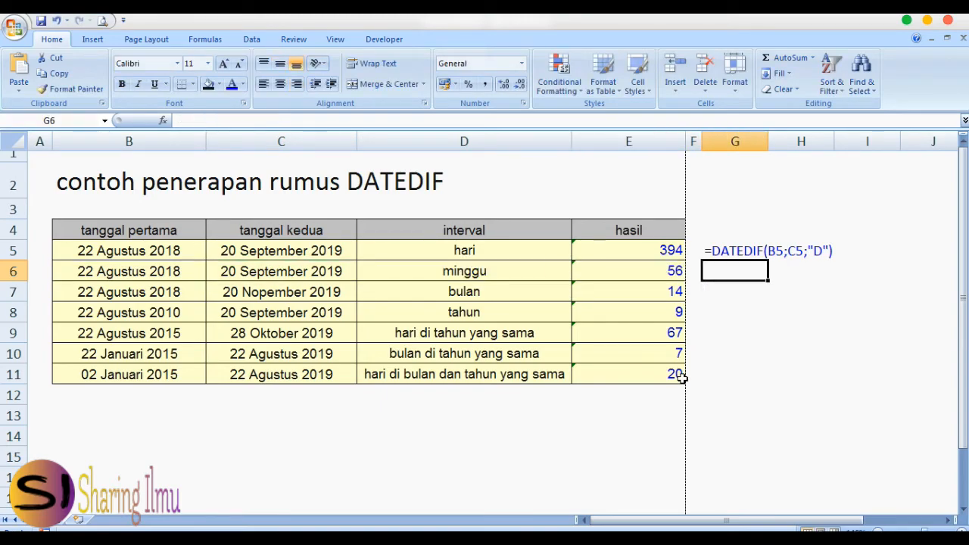
key("ctrl+v")
key("Return")
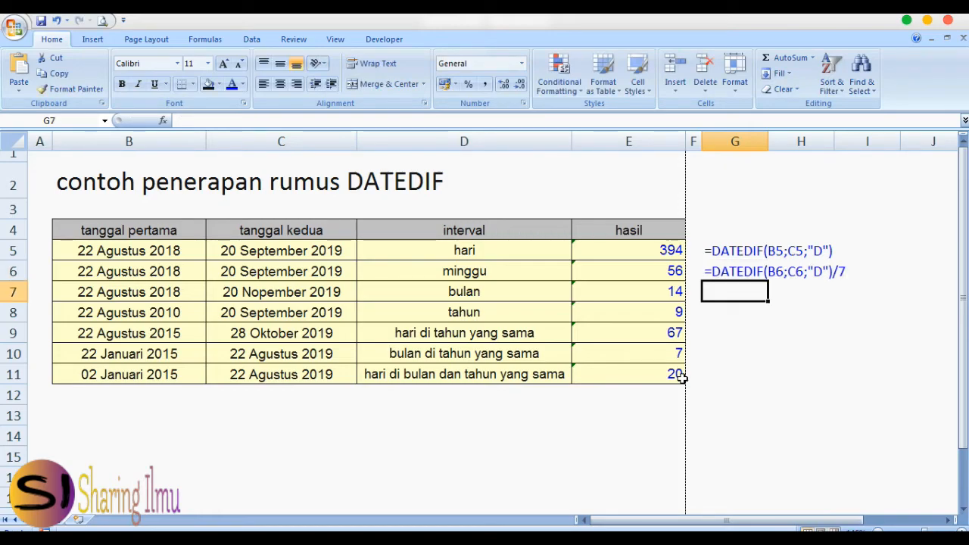
Step: Copy the months formula from E7 and show it as plain text in G7: =DATEDIF(B7;C7;"M")
key("Left")
key("Left")
key("F2")
key("shift+Left")
key("shift+Left")
key("shift+Left")
key("shift+Left")
key("shift+Left")
key("shift+Left")
key("shift+Left")
key("shift+Left")
key("shift+Left")
key("shift+Left")
key("shift+Left")
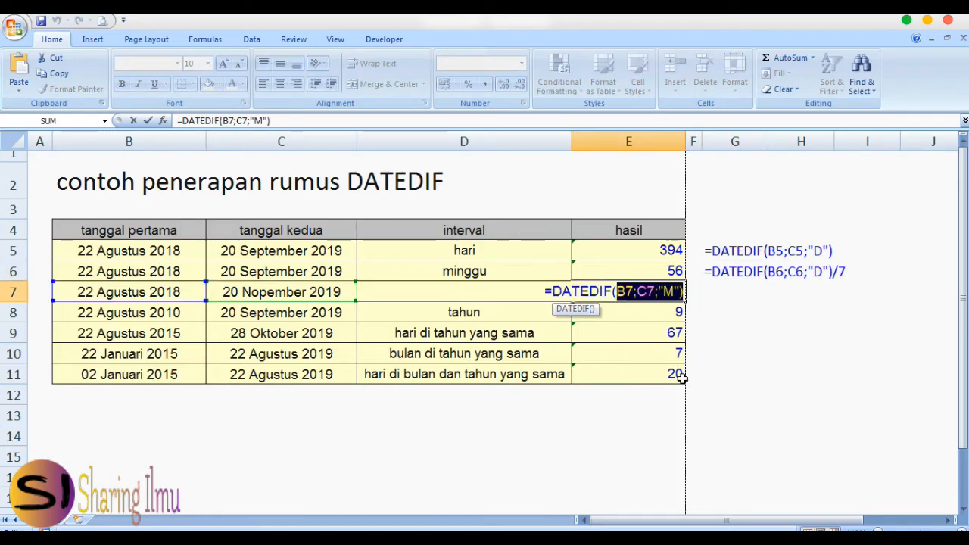
key("shift+Home")
key("ctrl+c")
key("Escape")
key("Right")
key("Right")
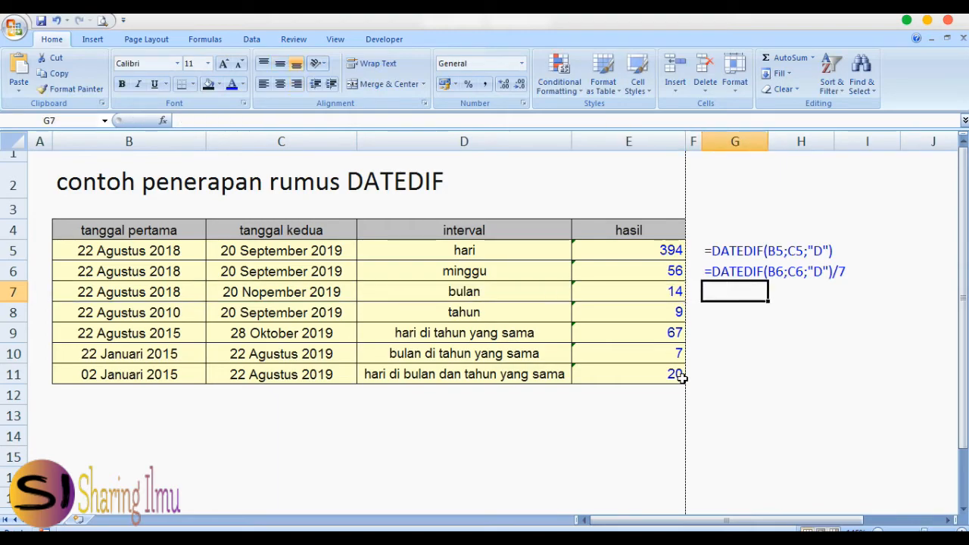
key("F2")
key("ctrl+v")
key("Return")
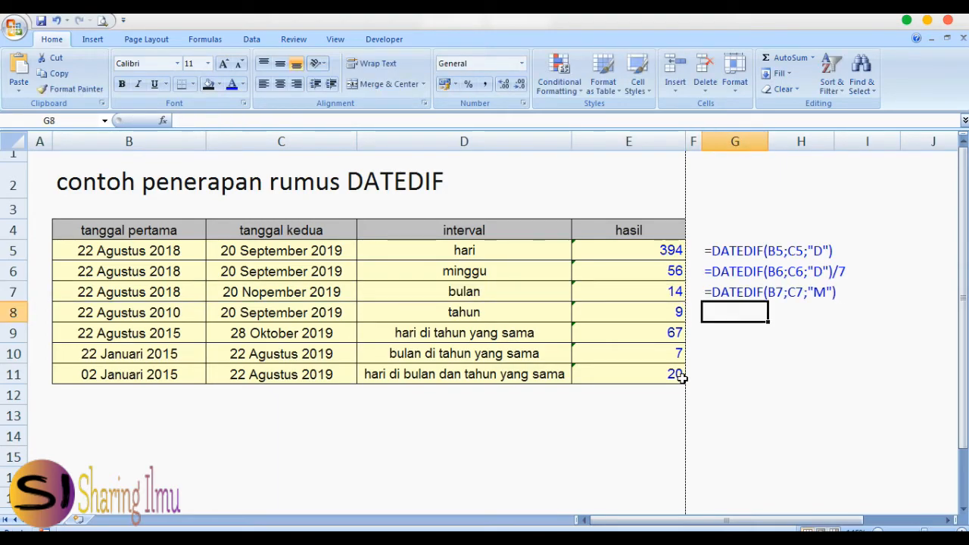
Step: Copy the years formula from E8 and show it as plain text in G8: =DATEDIF(B8;C8;"Y")
key("Left")
key("Left")
key("F2")
key("shift+Left")
key("shift+Left")
key("shift+Left")
key("shift+Left")
key("shift+Left")
key("shift+Left")
key("shift+Left")
key("shift+Home")
key("ctrl+c")
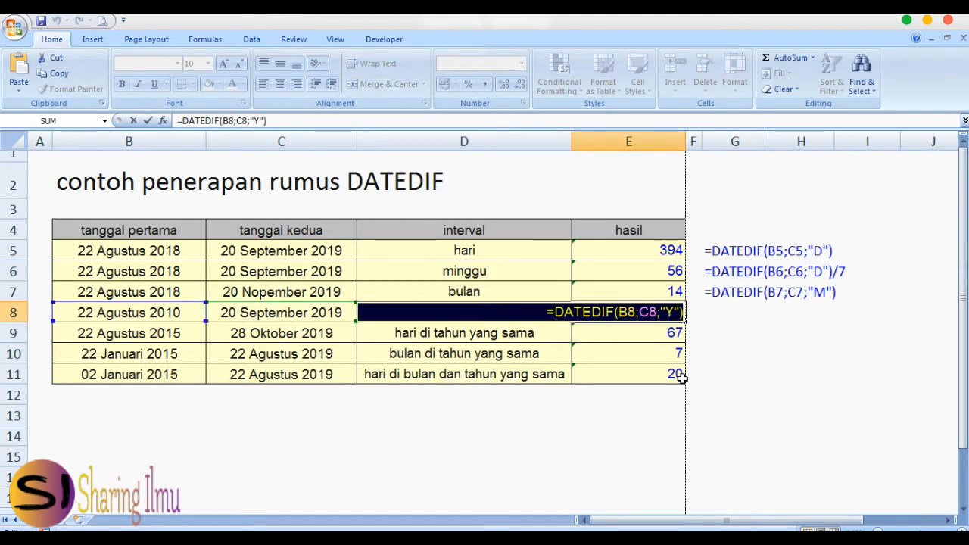
key("Tab")
key("Right")
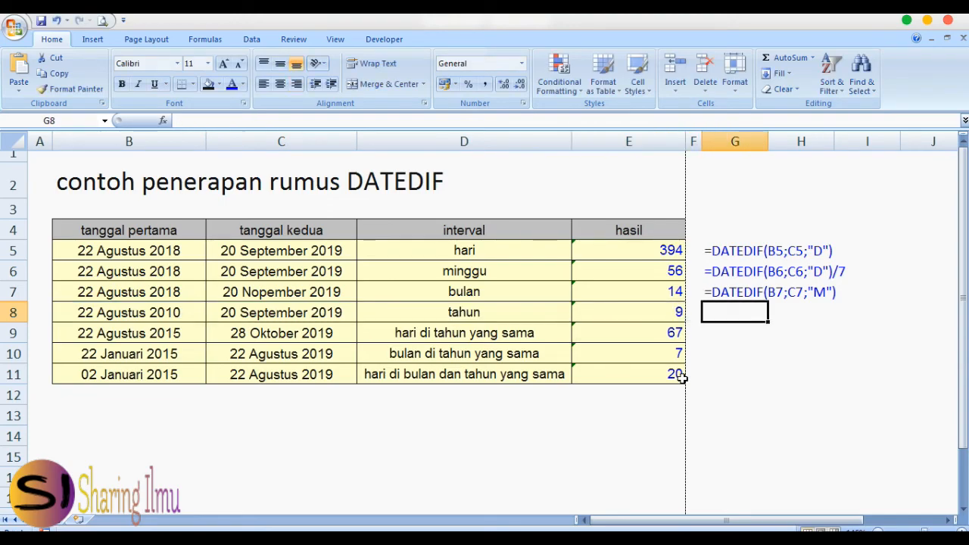
type("'")
key("ctrl+v")
key("Return")
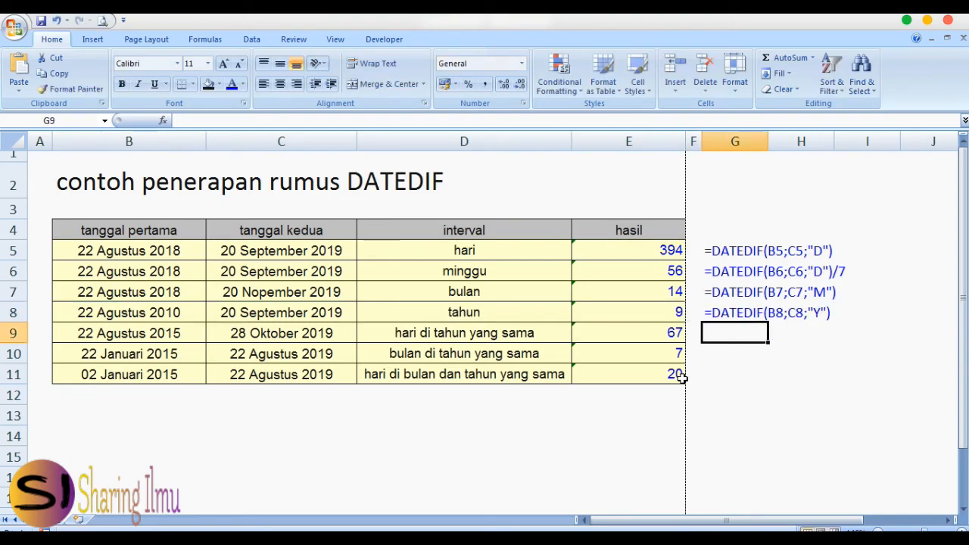
Step: Copy the "hari di tahun yang sama" formula from E9 and show it as plain text in G9: =DATEDIF(B9;C9;"YD")
key("Left")
key("Left")
key("F2")
key("ctrl+shift+Left")
key("ctrl+shift+Left")
key("ctrl+shift+Left")
key("ctrl+shift+Left")
key("ctrl+shift+Left")
key("ctrl+shift+Left")
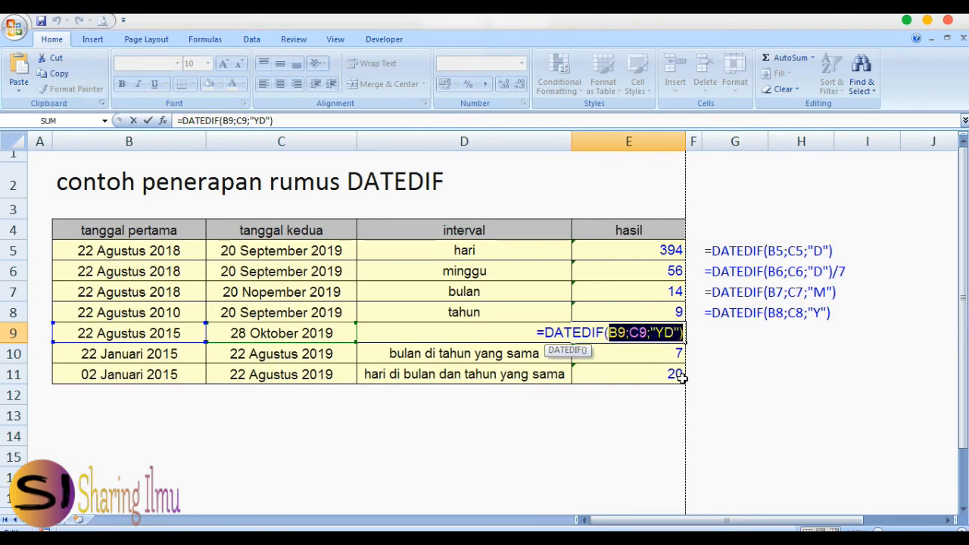
key("ctrl+shift+Left")
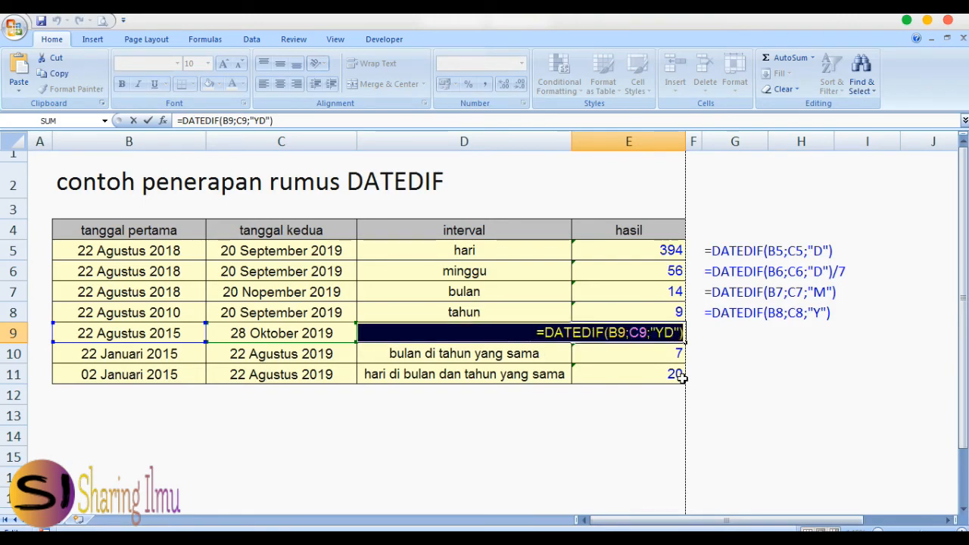
key("ctrl+c")
key("Escape")
key("Right")
key("Right")
type("'")
key("ctrl+v")
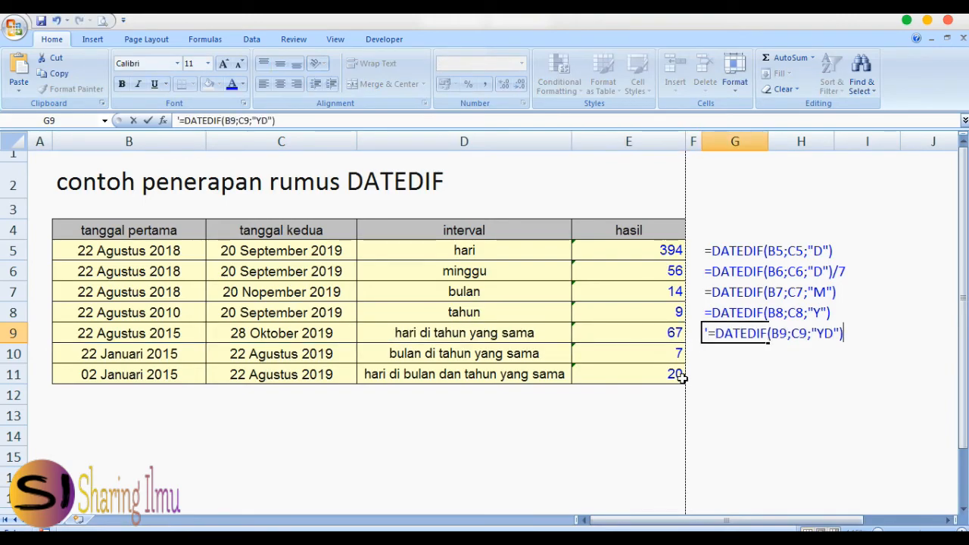
key("Return")
Step: Copy the "bulan di tahun yang sama" formula from E10 and show it as plain text in G10: =DATEDIF(B10;C10;"YM")
key("Left")
key("Left")
key("F2")
key("ctrl+shift+Left")
key("ctrl+shift+Left")
key("ctrl+shift+Left")
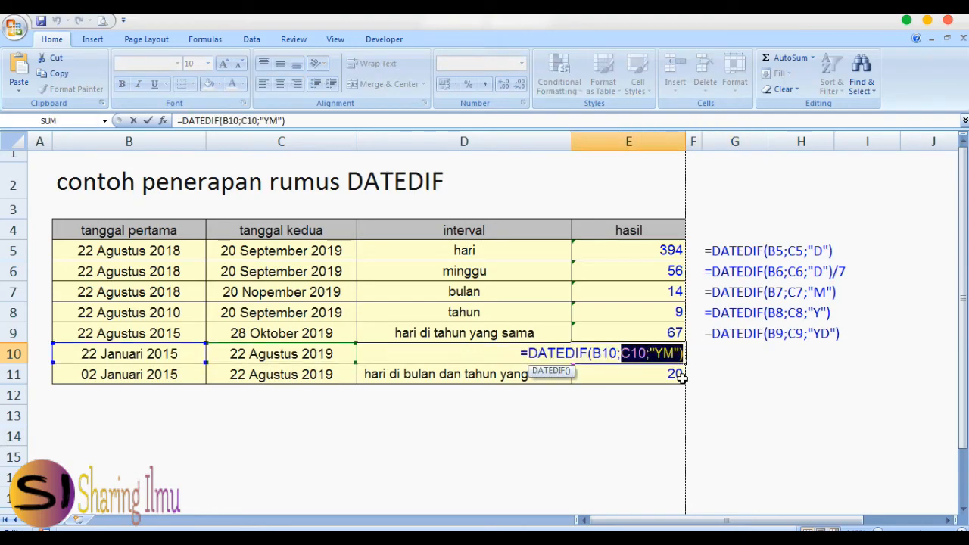
key("ctrl+shift+Left")
key("ctrl+shift+Left")
key("ctrl+shift+Left")
key("ctrl+shift+Left")
key("ctrl+c")
key("Escape")
key("Right")
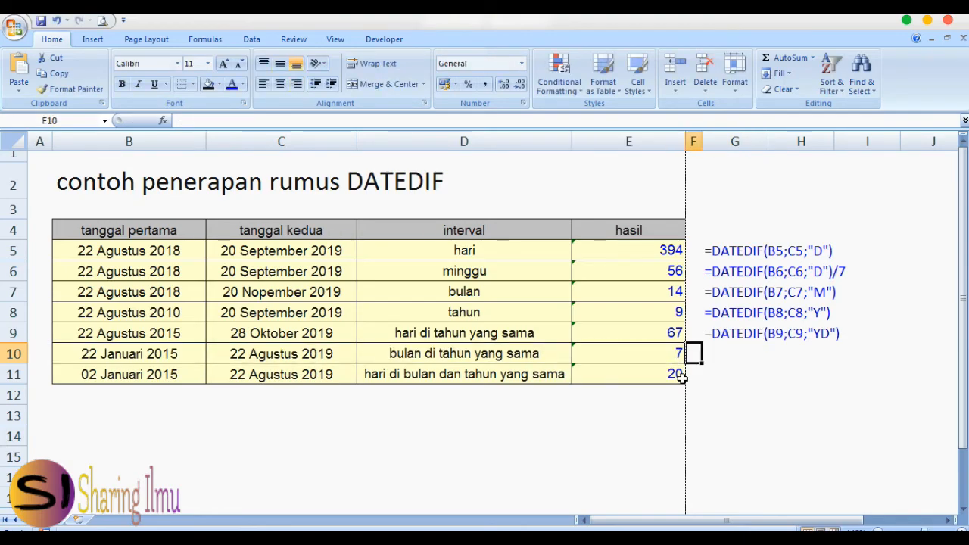
key("Right")
type("'")
key("ctrl+v")
key("Return")
Step: Copy the "hari di bulan dan tahun yang sama" formula from E11, show it as plain text in G11: =DATEDIF(B11;C11;"MD"), and return to A1
key("Left")
key("Left")
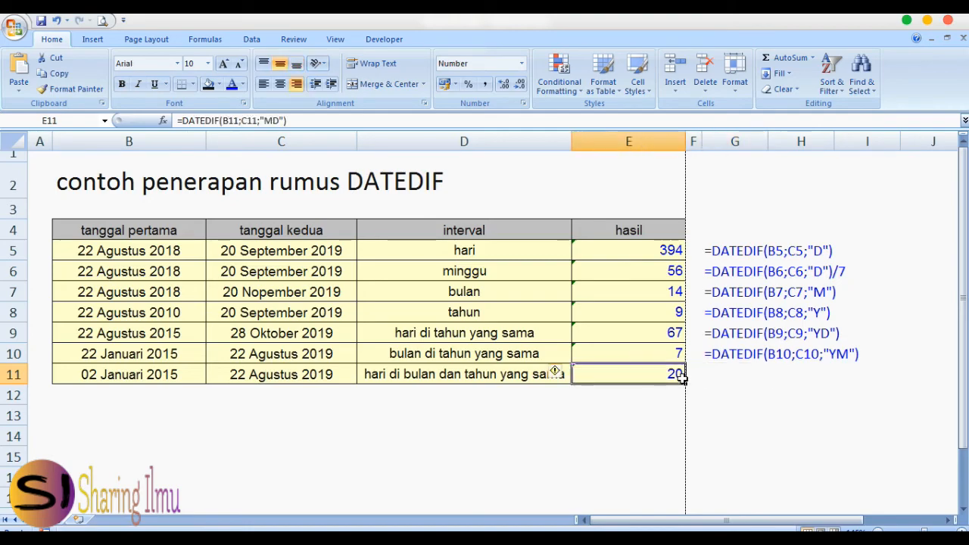
key("F2")
key("ctrl+shift+Left")
key("ctrl+shift+Left")
key("ctrl+shift+Left")
key("ctrl+shift+Left")
key("ctrl+shift+Left")
key("ctrl+shift+Left")
key("ctrl+shift+Left")
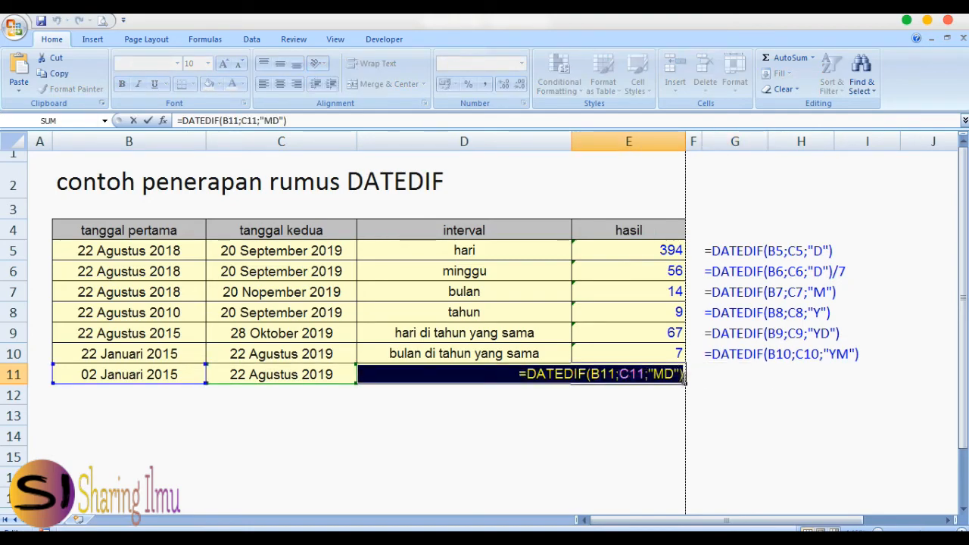
key("ctrl+c")
key("Escape")
key("Right")
key("Right")
type("'")
key("ctrl+v")
key("Return")
key("ctrl+Home")
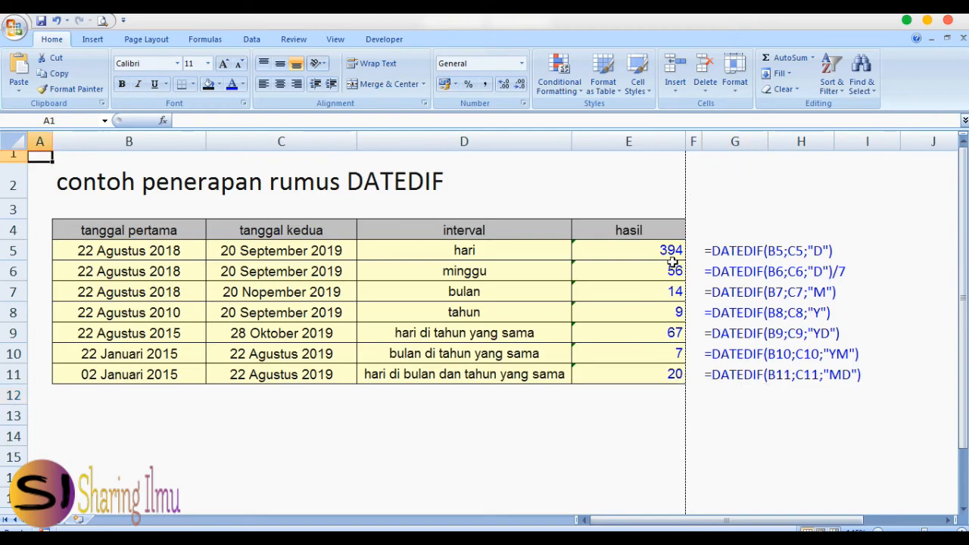